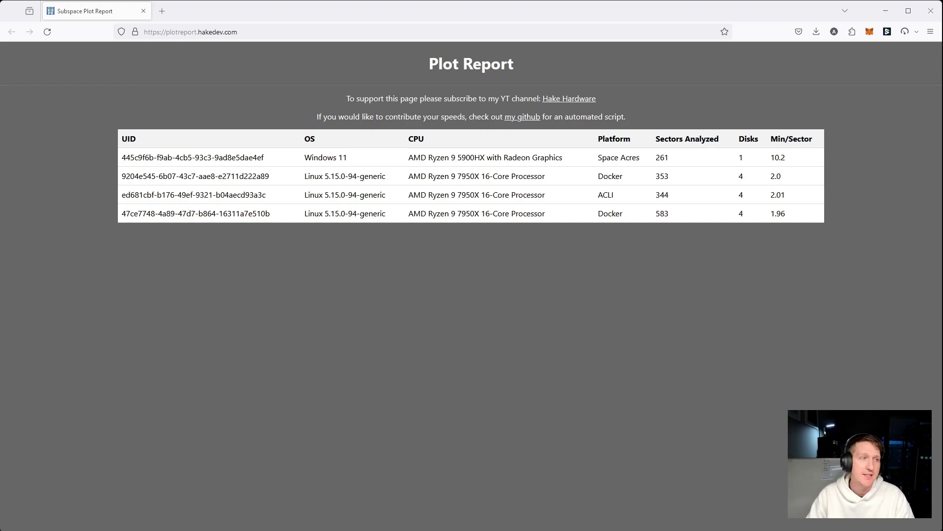
Open the author's plotreport GitHub repository and read through its README setup and Docker example
click(522, 117)
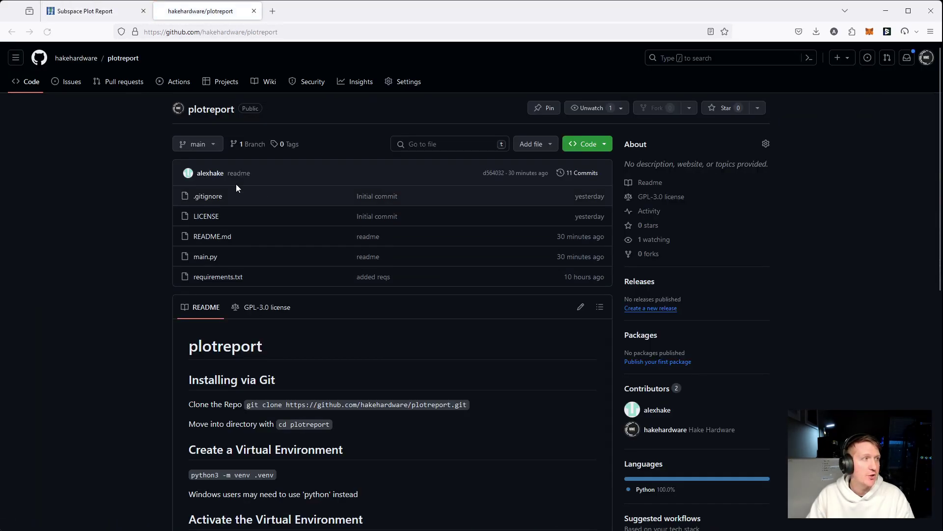
scroll(351, 349, down, 2)
scroll(404, 349, down, 7)
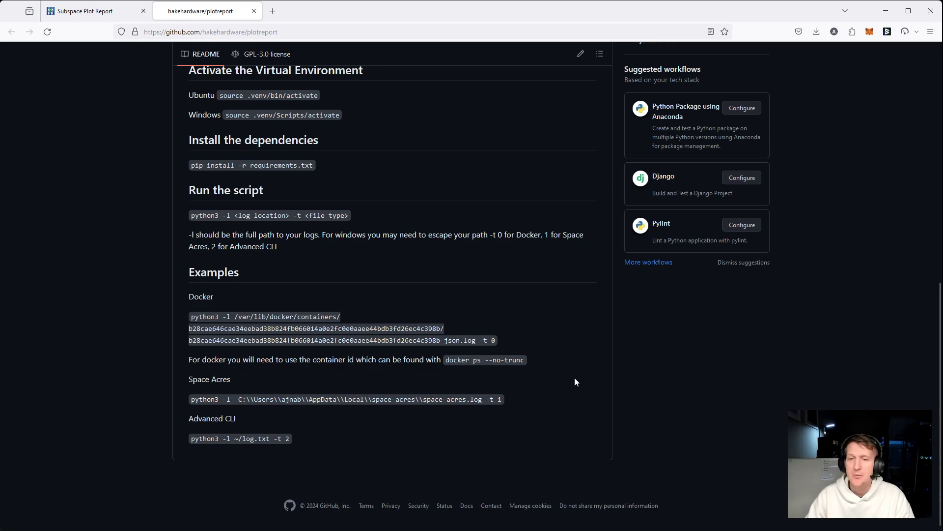
drag(195, 296, 322, 367)
scroll(322, 364, up, 6)
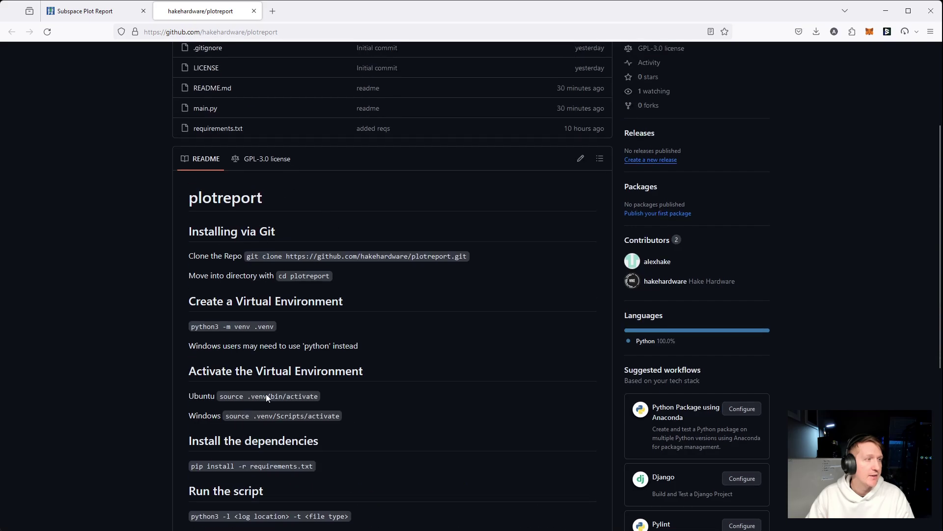
scroll(446, 350, down, 1)
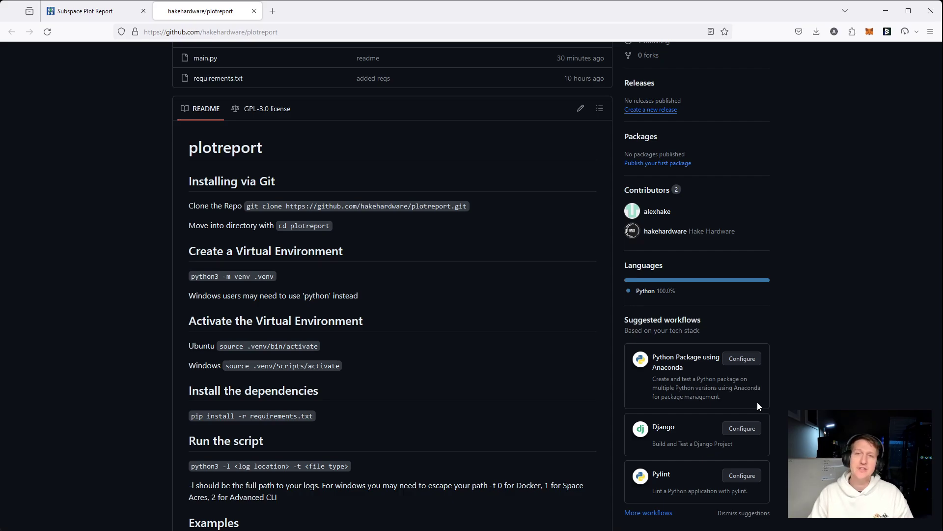
click(84, 10)
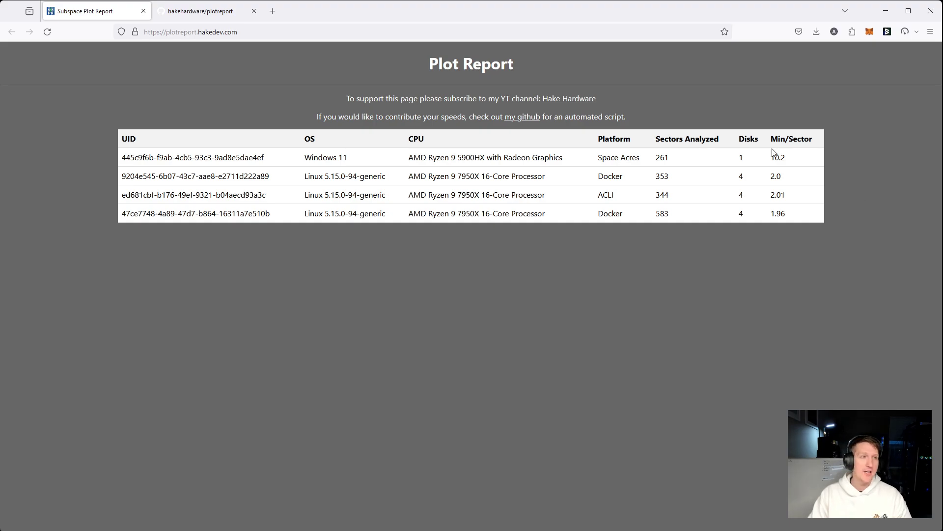
Open the Hake Hardware YouTube channel and browse its home page videos and playlists
click(571, 101)
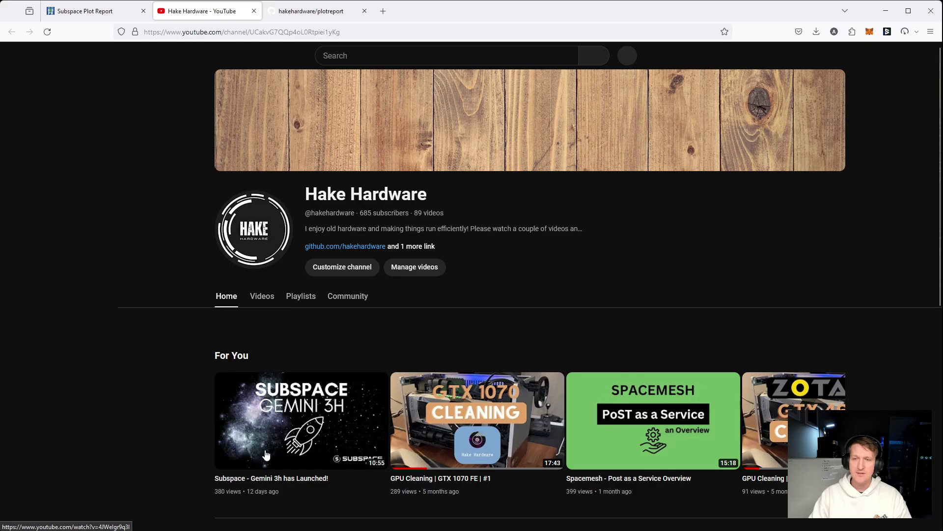
scroll(305, 381, down, 3)
scroll(479, 425, up, 2)
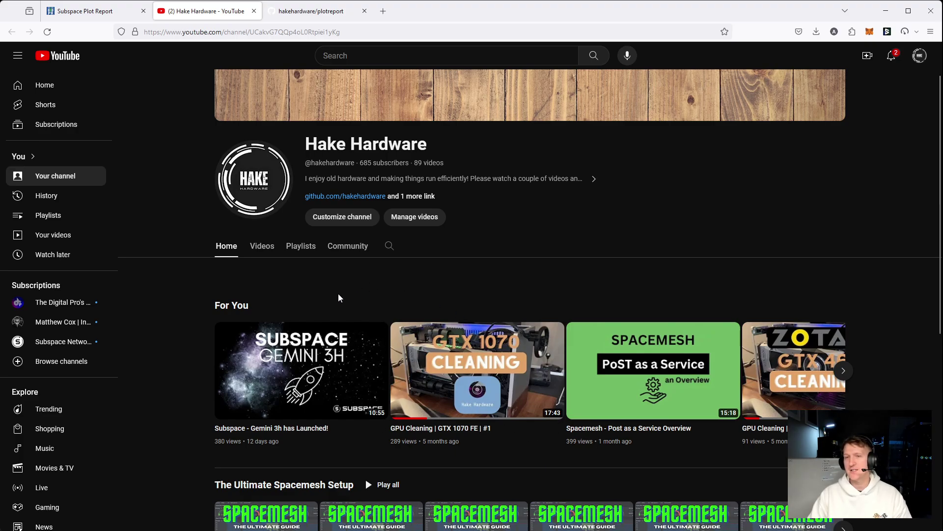
scroll(338, 295, down, 1)
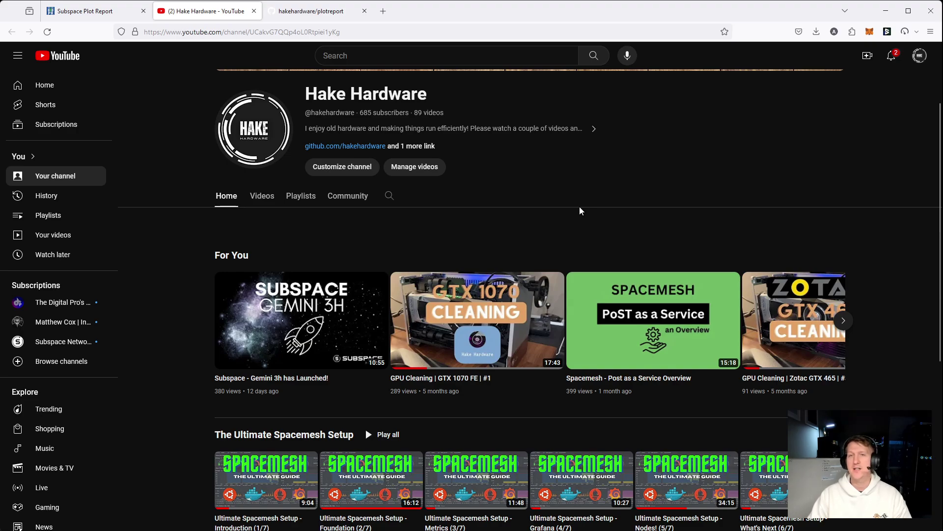
scroll(463, 248, up, 1)
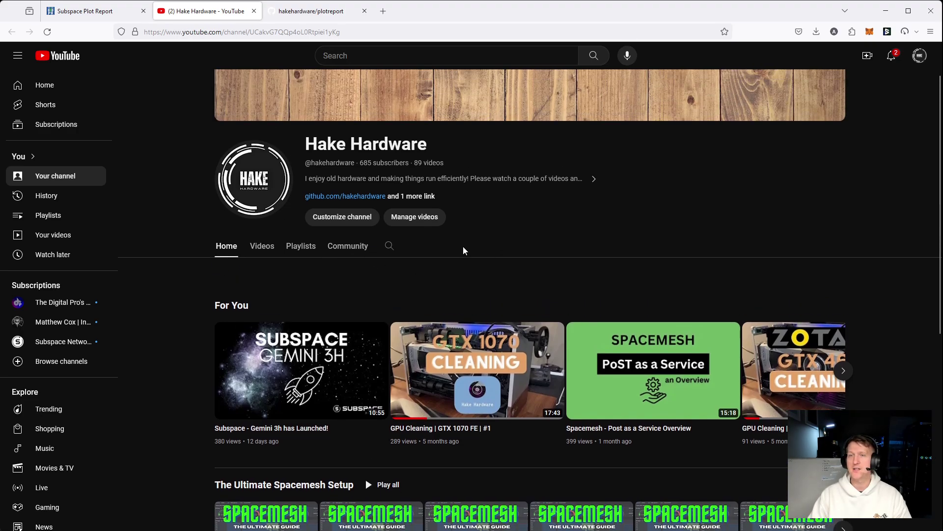
scroll(462, 252, up, 1)
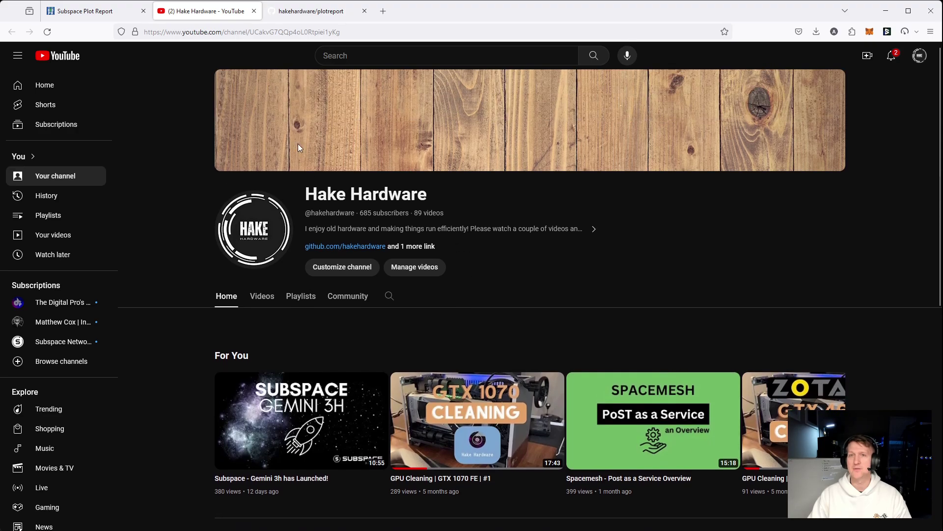
Glance at the Plot Report table, then return to the hakehardware/plotreport README
click(98, 12)
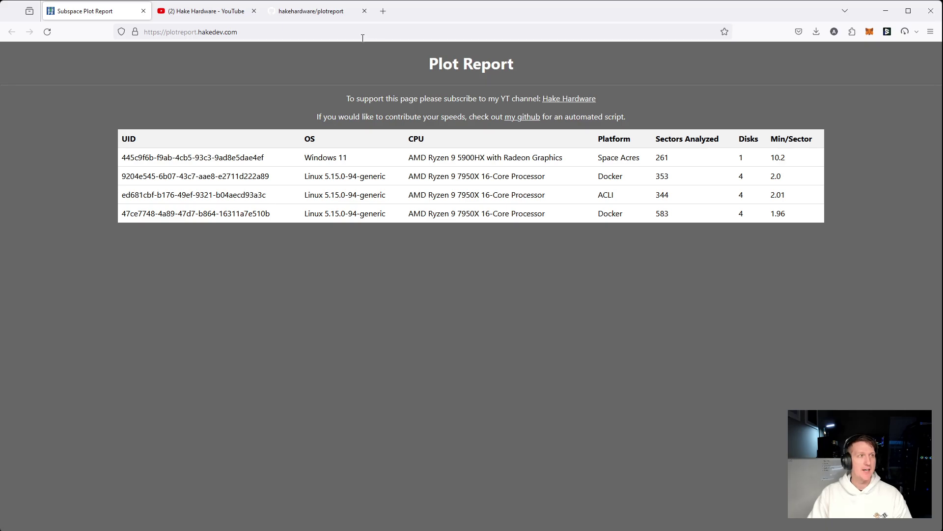
click(317, 13)
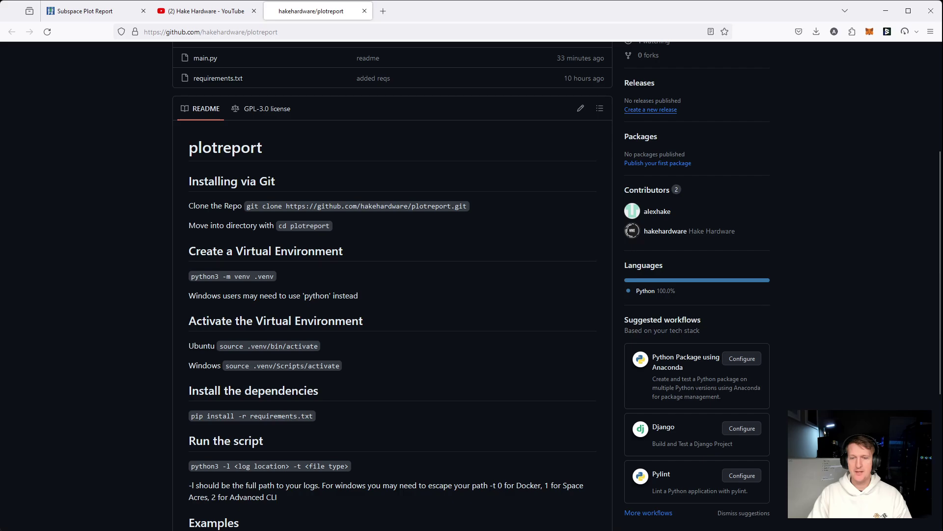
On host echo, list the home directory, clear the screen and start typing 'git clone'
key(alt+Tab)
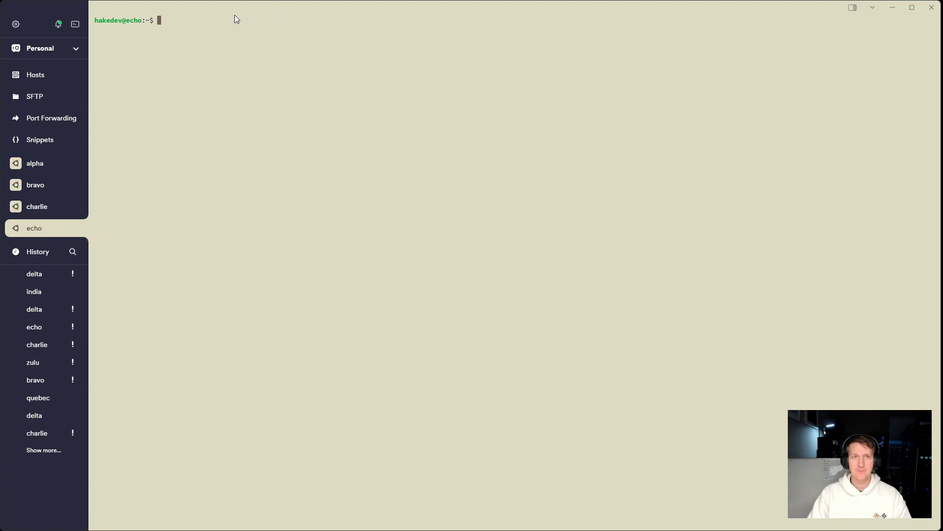
text(ls)
key(Return)
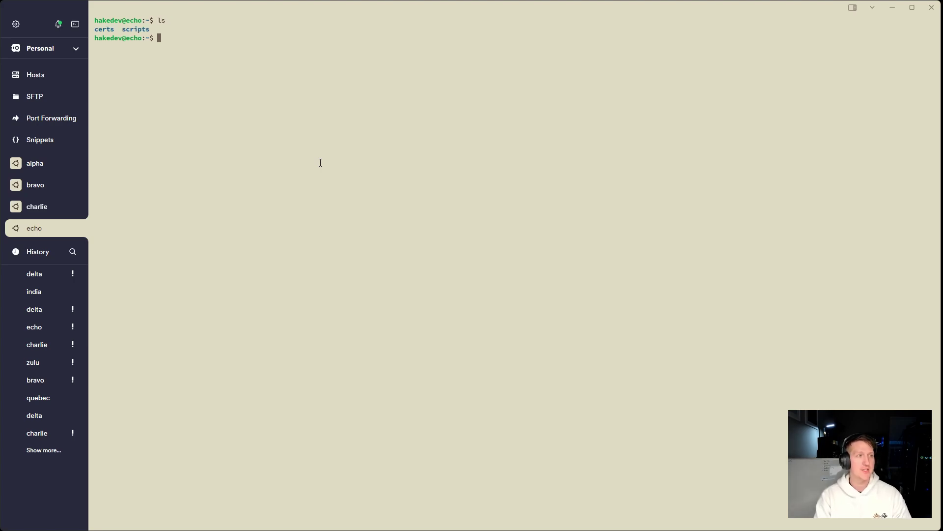
text(clear)
key(Return)
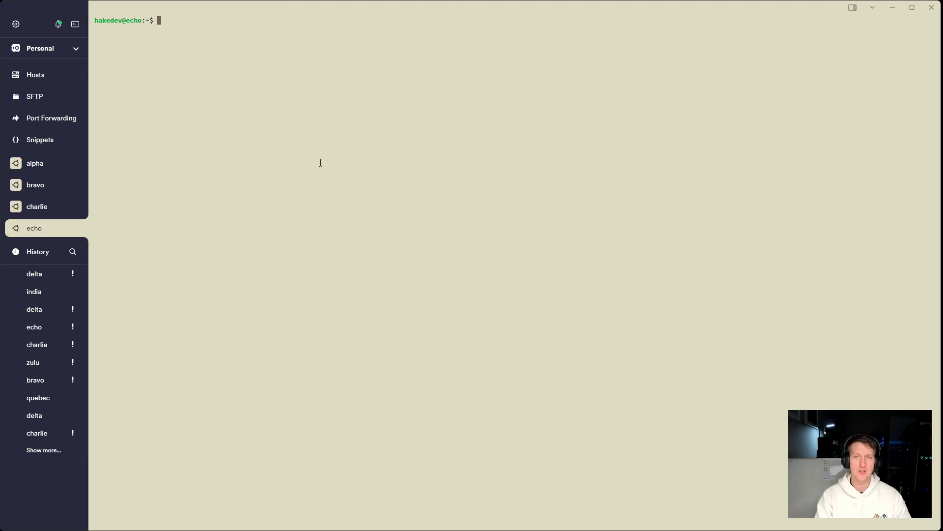
text(git clone)
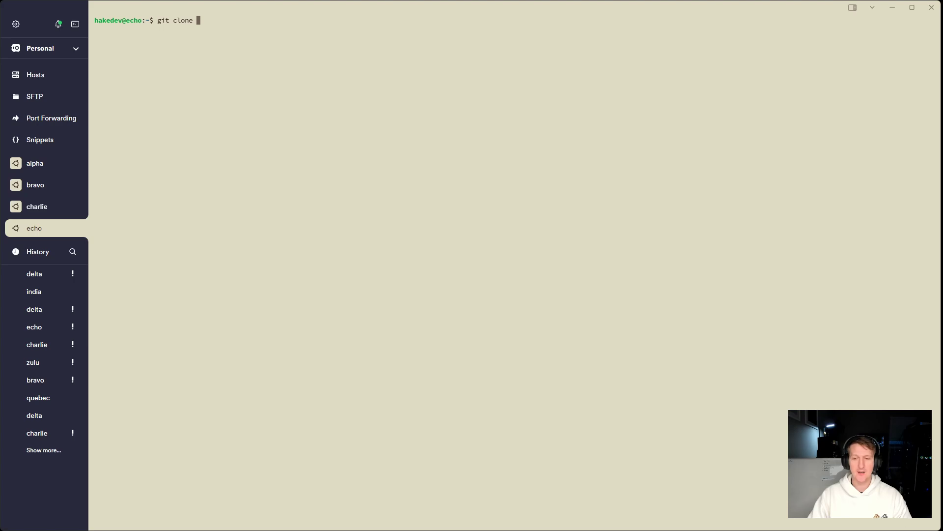
key(alt+Tab)
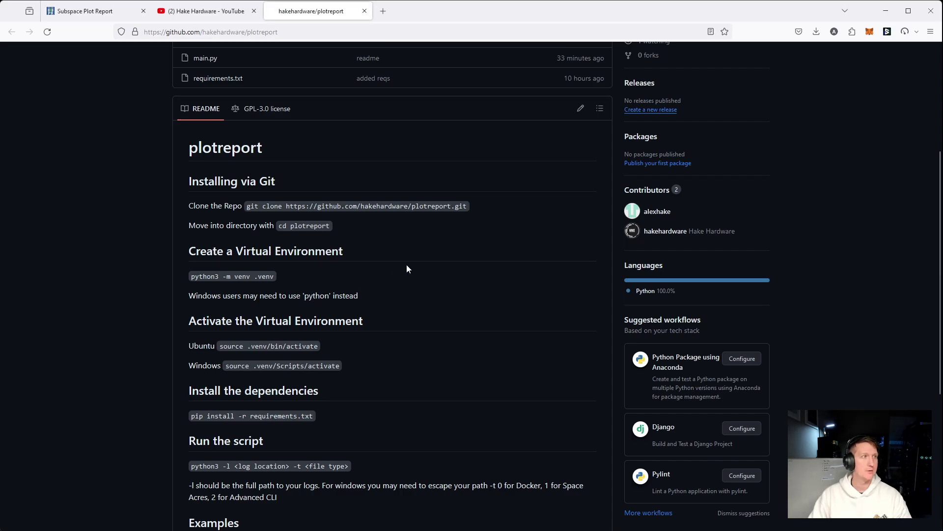
Copy the plotreport repository's HTTPS clone URL from the Code menu
scroll(409, 289, up, 4)
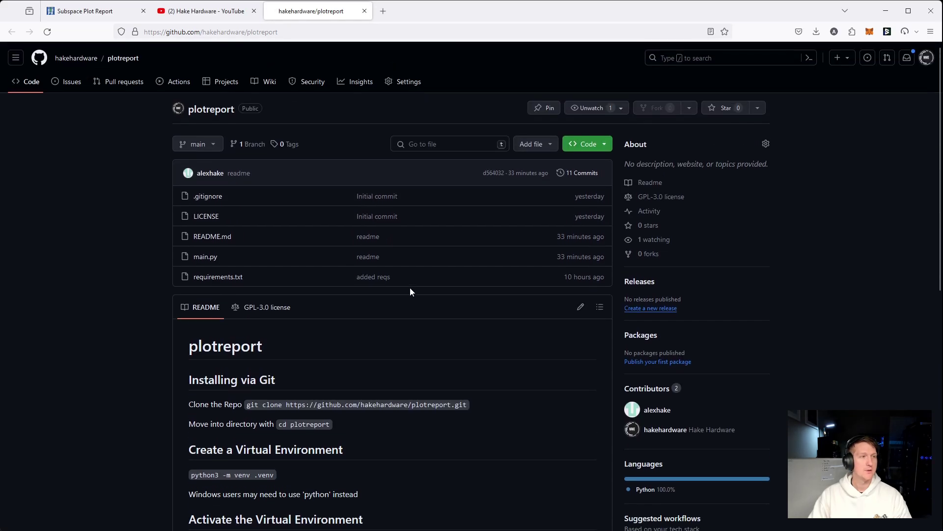
click(606, 147)
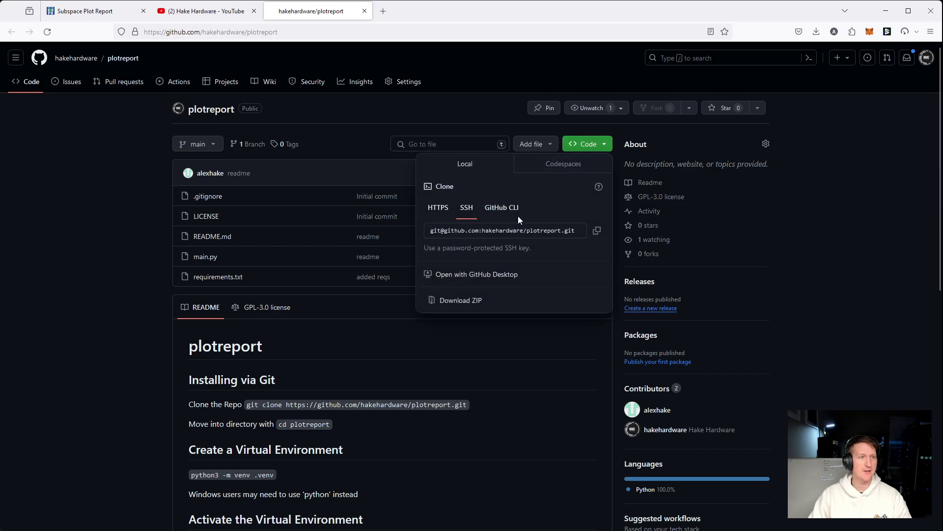
click(436, 216)
click(597, 232)
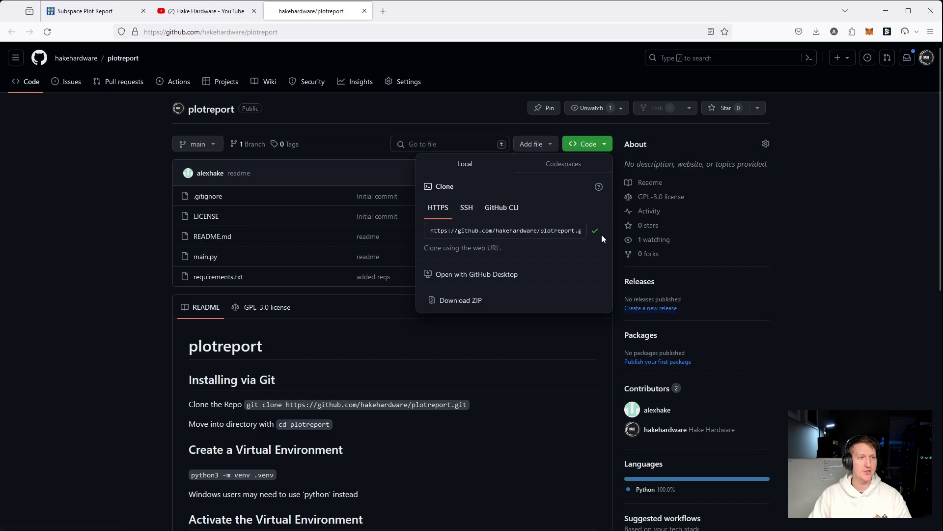
drag(479, 406, 300, 411)
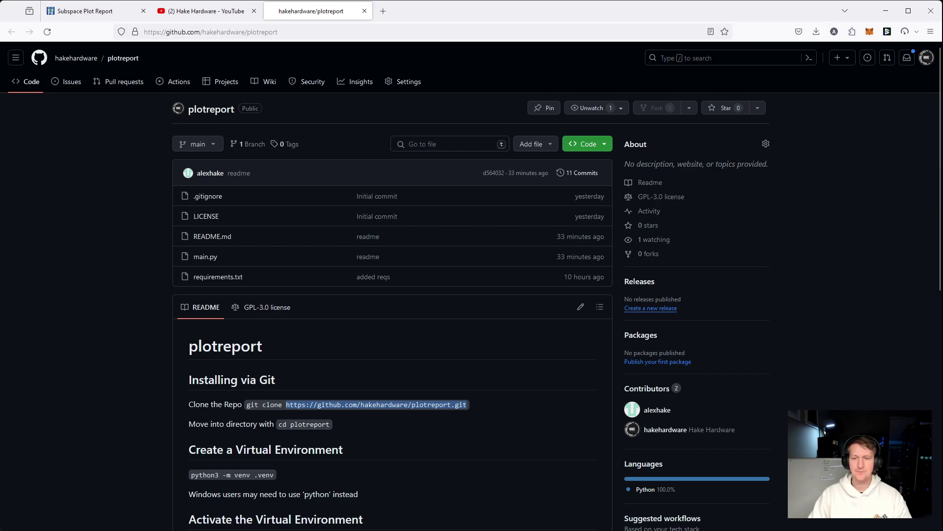
Paste the URL to clone plotreport onto echo and list the home folder to confirm it
key(alt+Tab)
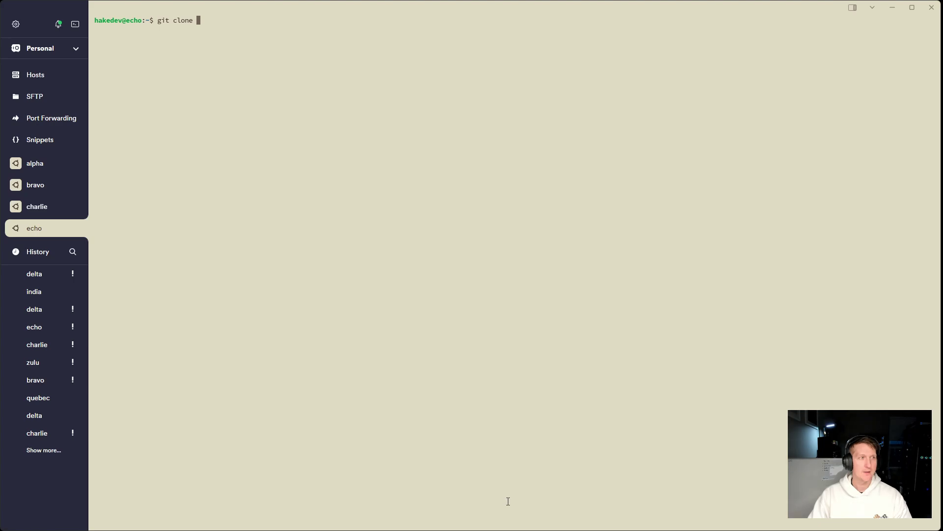
key(ctrl+v)
key(Return)
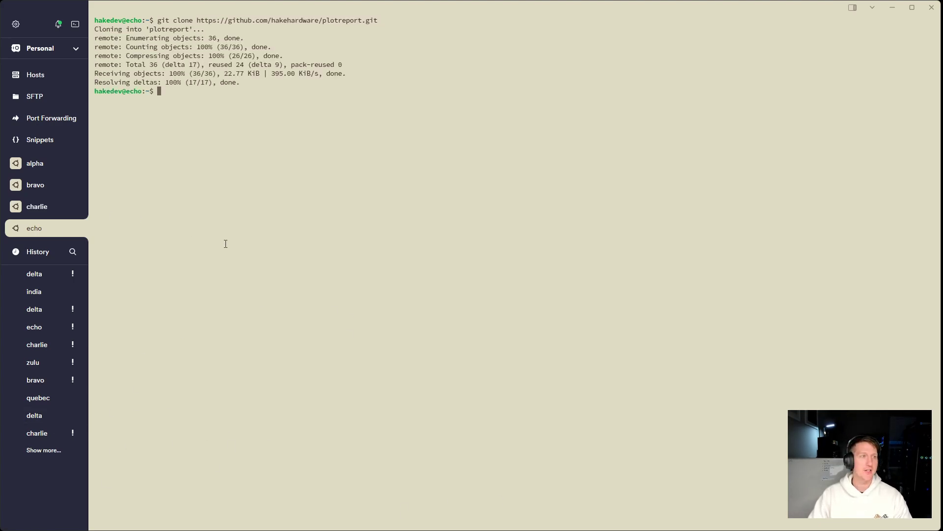
text(ls)
key(Return)
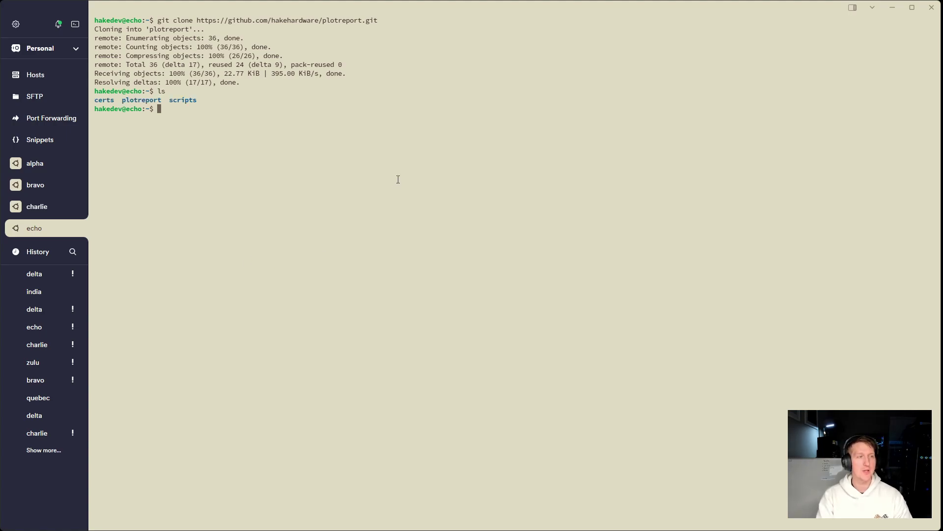
Move into the plotreport folder, list its files, and type 'python3 -m venv .venv'
text(cd plo)
key(Tab)
key(Return)
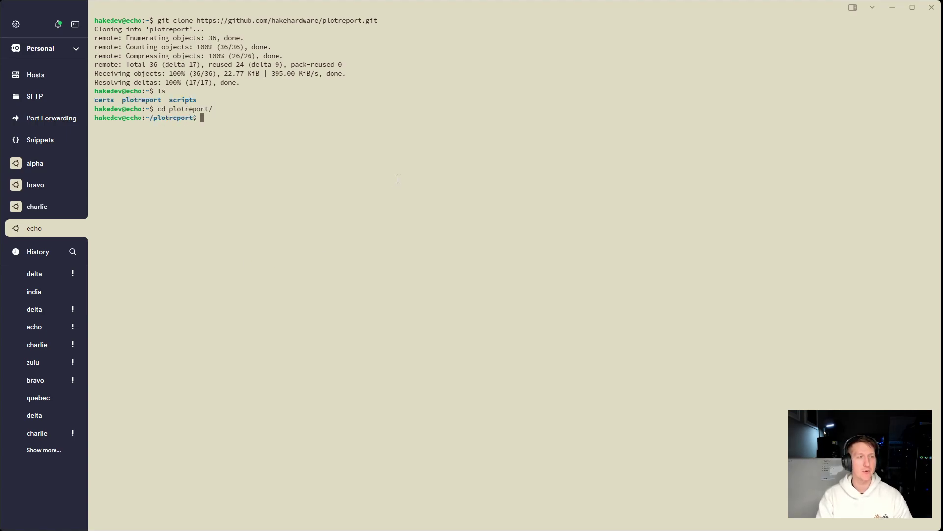
text(ls)
key(Return)
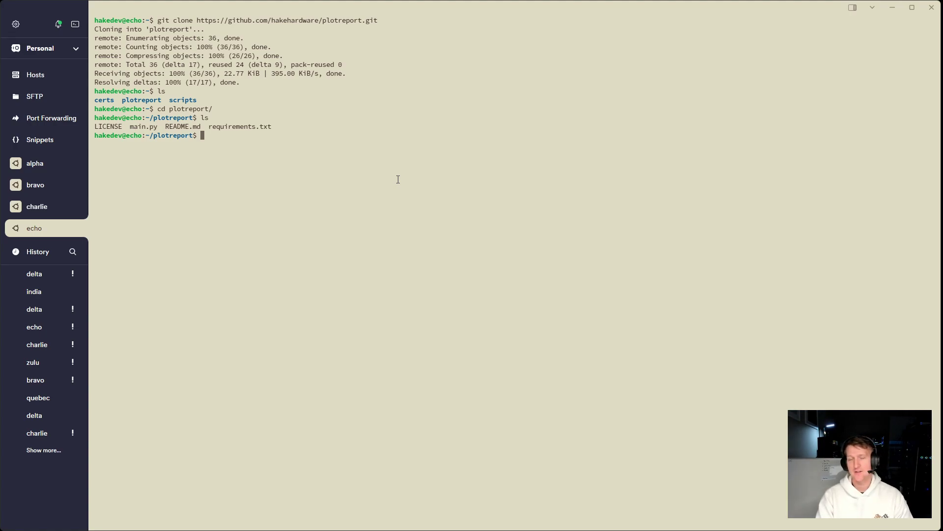
text(python)
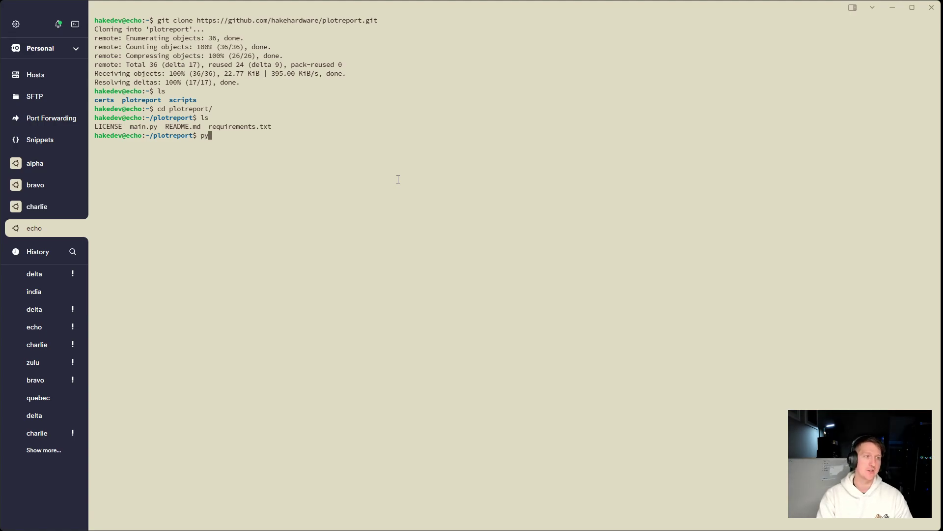
text(3)
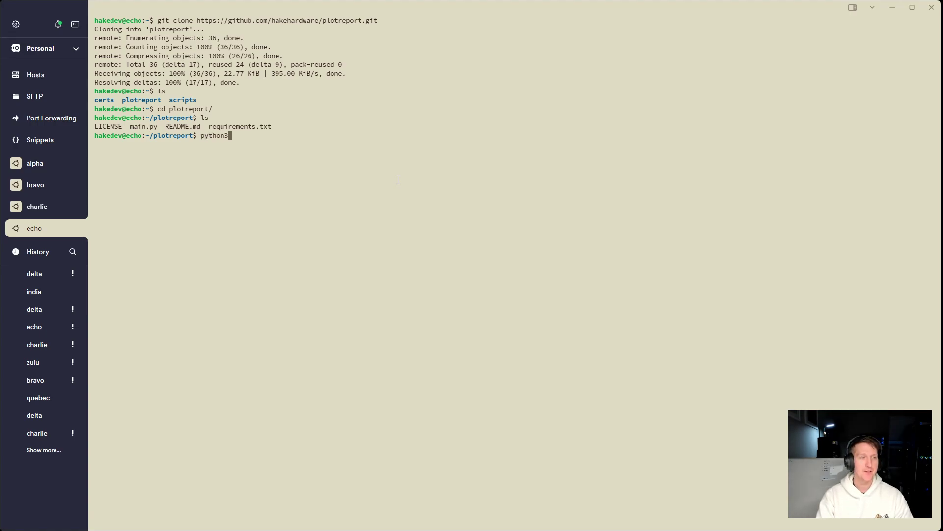
text( -m venv.)
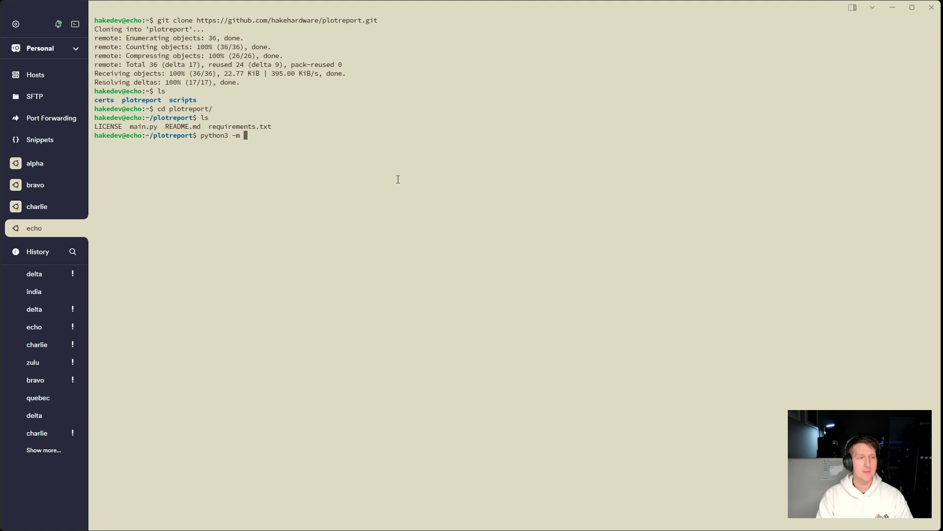
key(BackSpace)
key(BackSpace)
text(.venv)
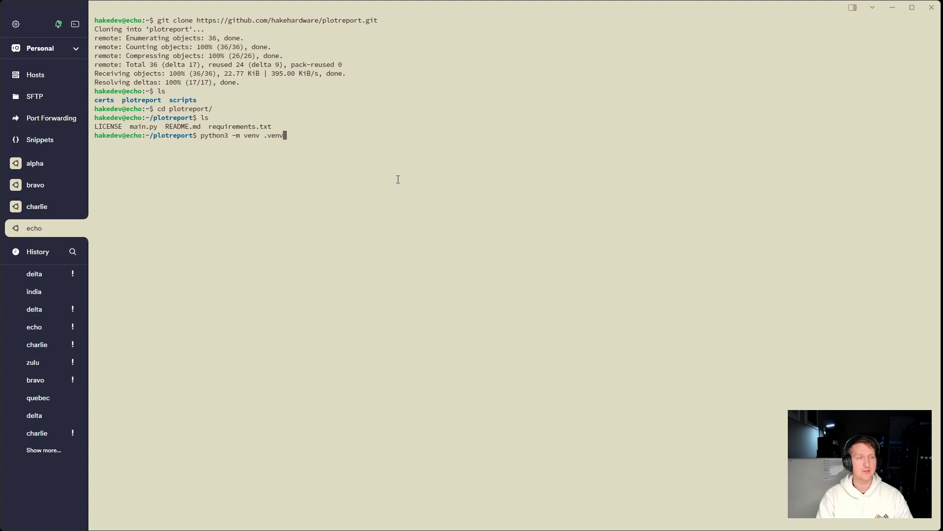
After the venv command fails, install python3.10-venv with sudo apt and dismiss the kernel notice
key(Return)
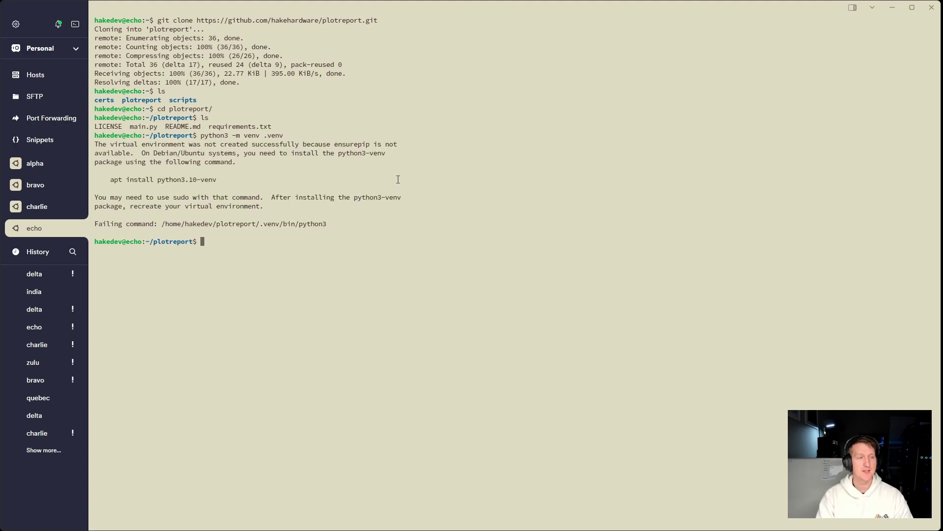
drag(217, 180, 112, 182)
click(246, 244)
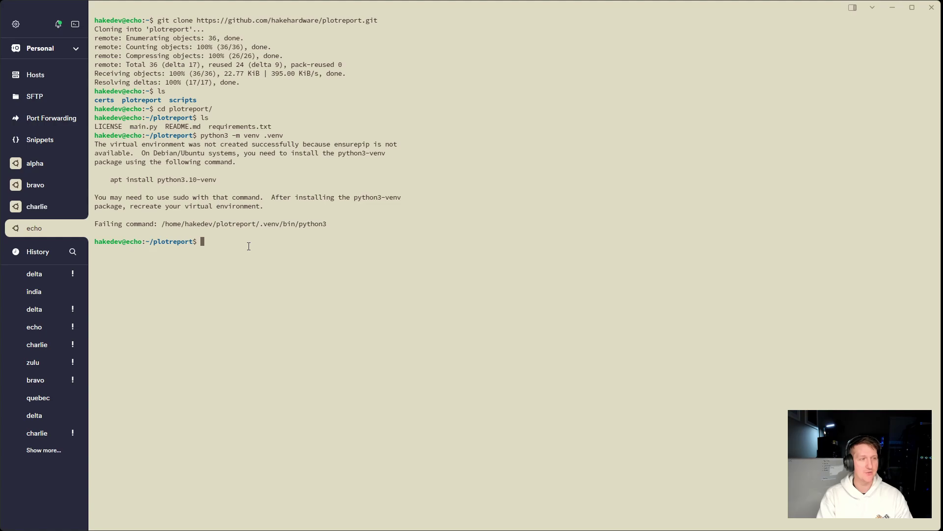
text(sudo)
key(ctrl+shift+v)
key(Return)
key(Return)
key(Return)
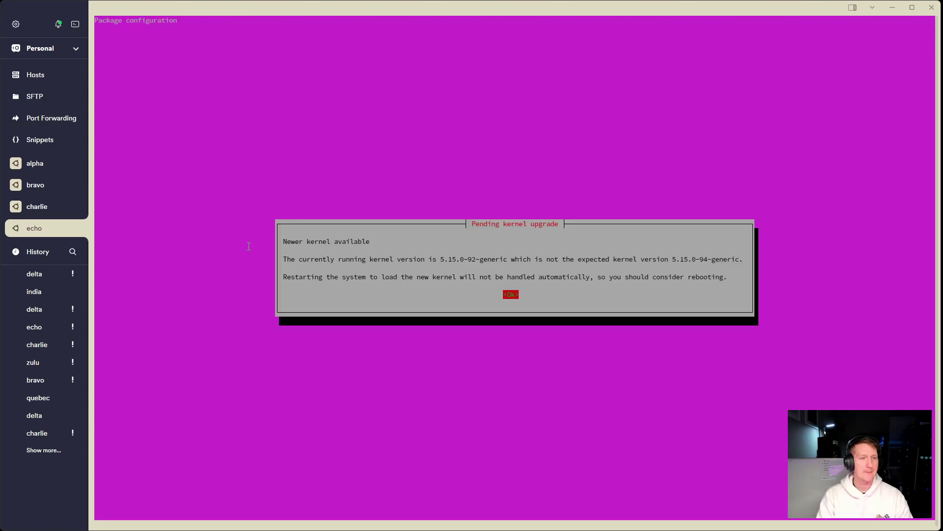
key(Return)
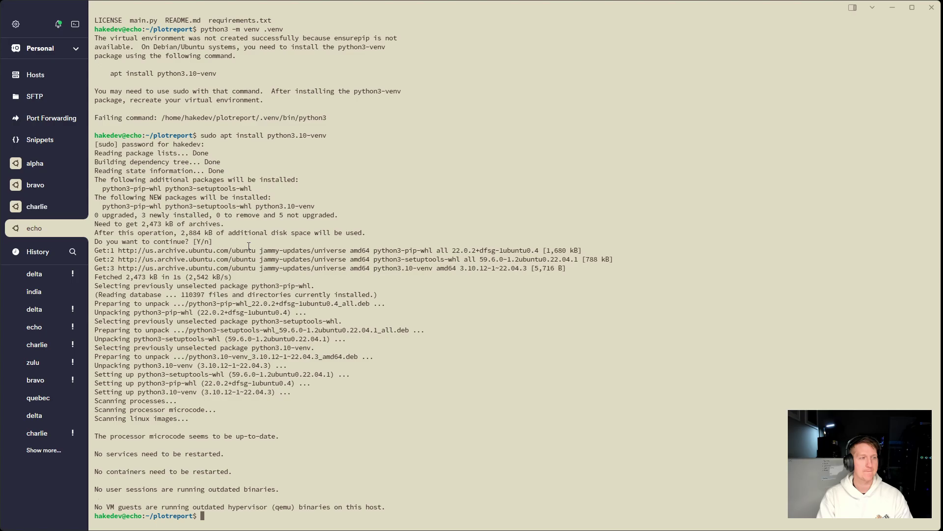
Clear the terminal and rerun 'python3 -m venv .venv' to create the environment
text(clear)
key(Return)
key(Up)
key(Up)
key(Up)
key(Return)
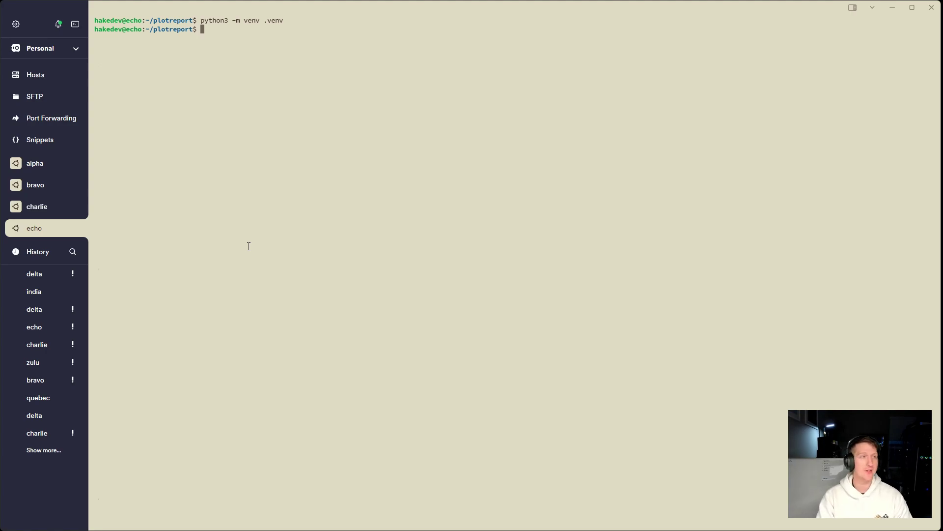
Activate the virtual environment with 'source .venv/bin/activate'
text(source .v)
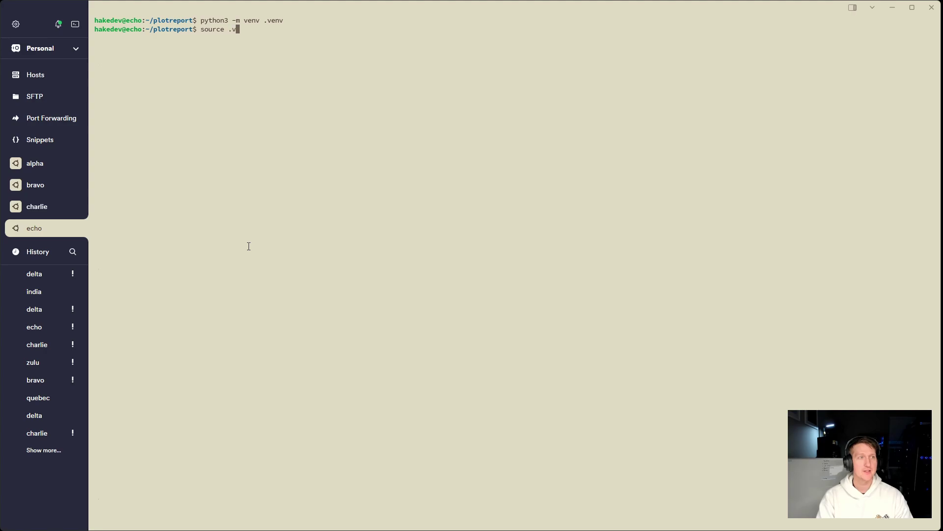
key(Tab)
text(bin/a)
key(Tab)
key(Return)
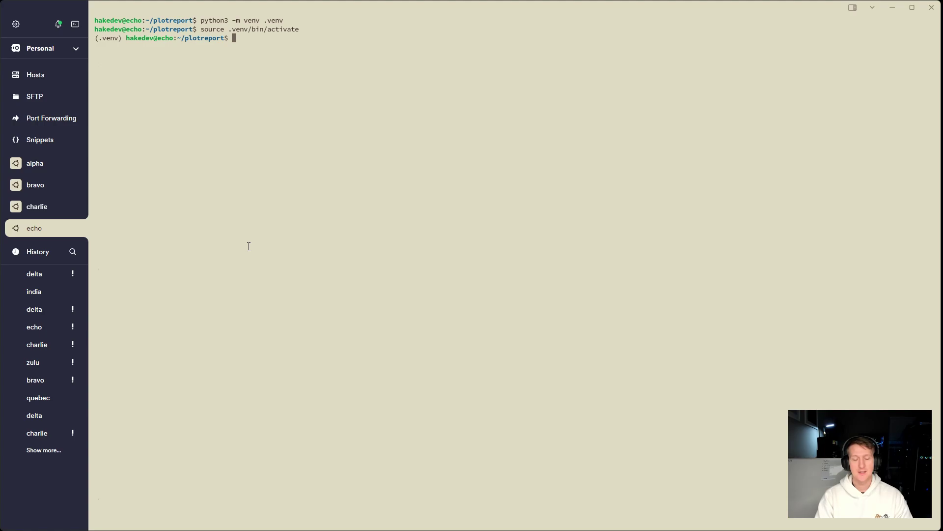
Install the packages from requirements.txt with pip, then clear the terminal
text(pi)
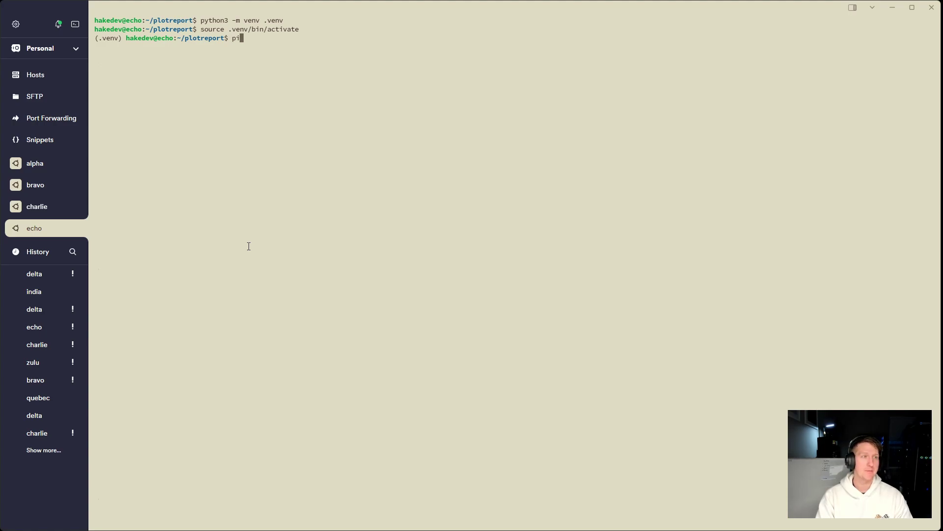
text(p install -r requi)
key(Tab)
key(Return)
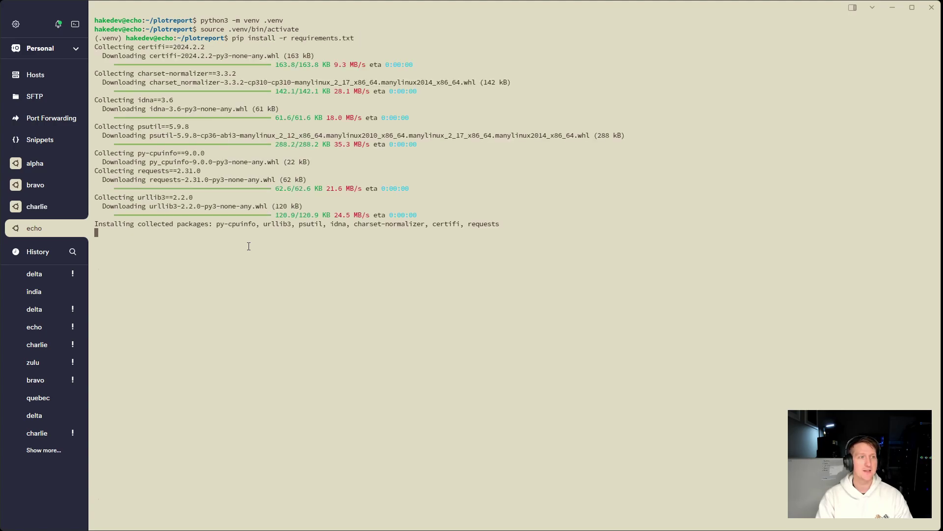
text(clear)
key(Return)
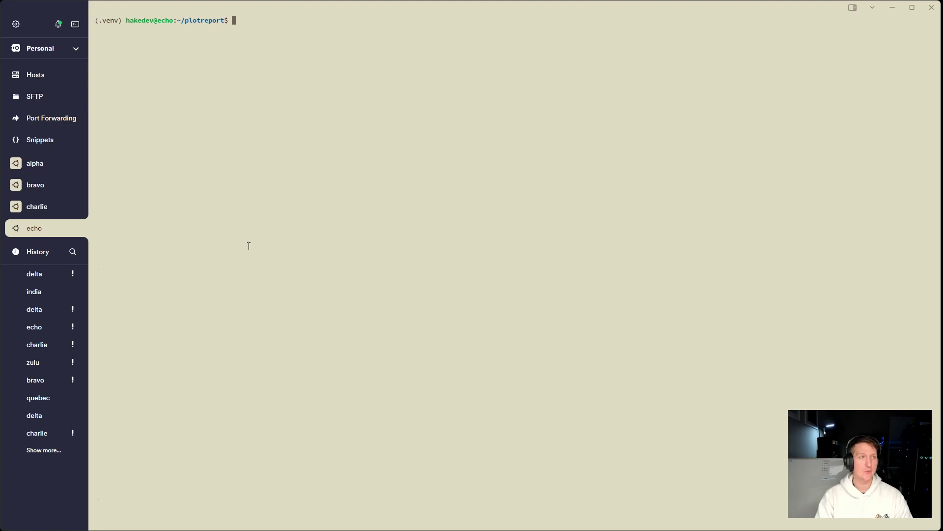
Run 'python3 main.py' without arguments and highlight the required -l/--log and -t/--type options
text(python3 main.py)
key(Return)
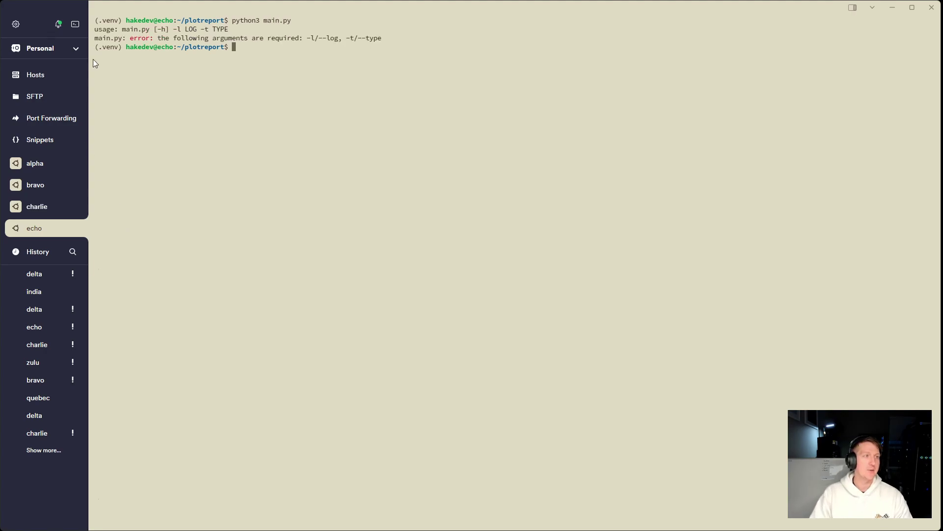
double_click(111, 40)
mouse_move(310, 38)
mouse_down()
mouse_move(356, 40)
mouse_move(316, 39)
mouse_up()
click(323, 53)
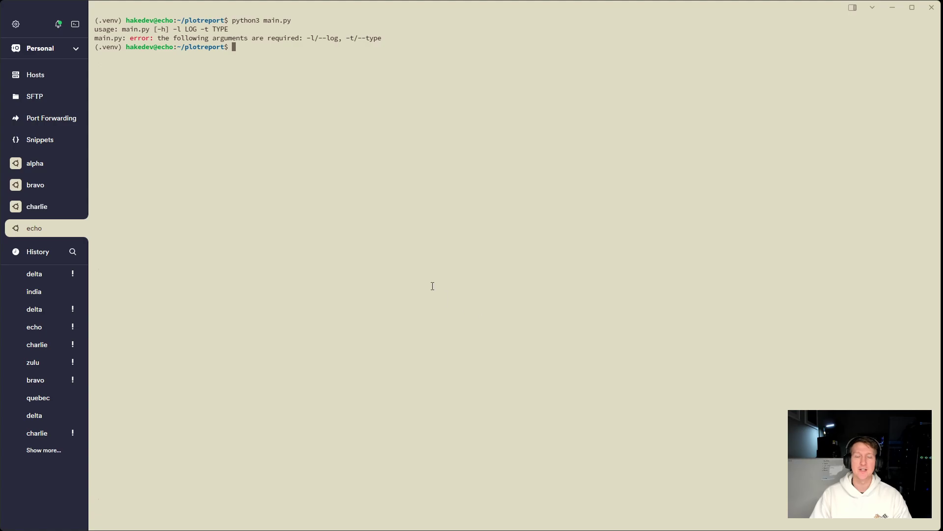
drag(355, 37, 346, 38)
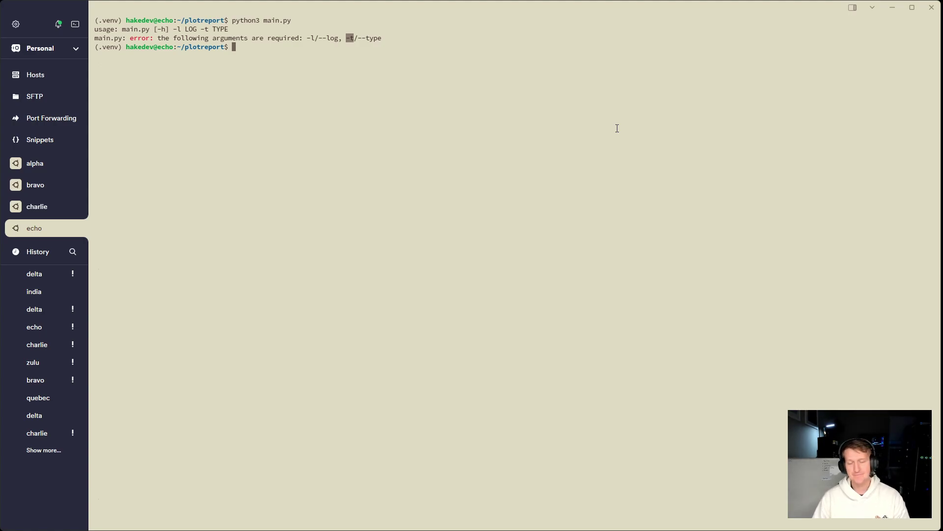
click(370, 86)
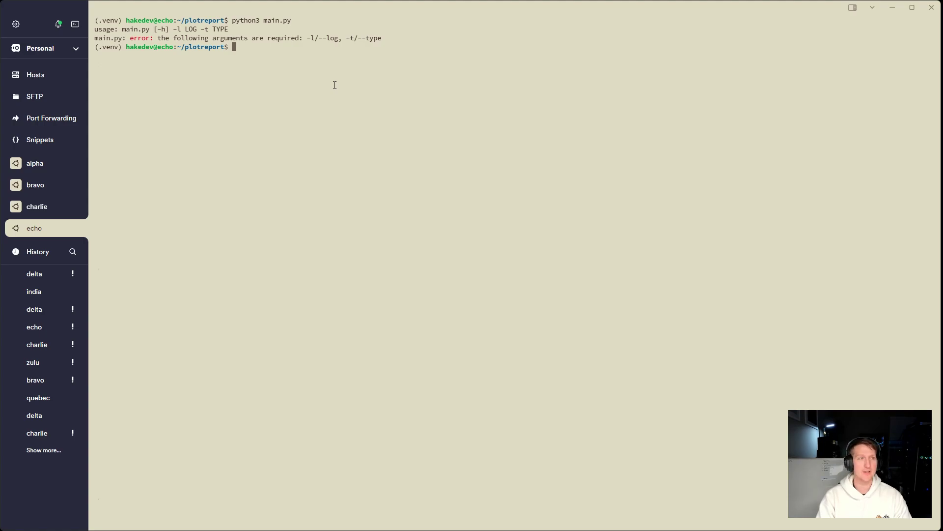
List containers with 'docker ps --no-trunc', copy the farmer container's full ID, and type sudo
text(docker)
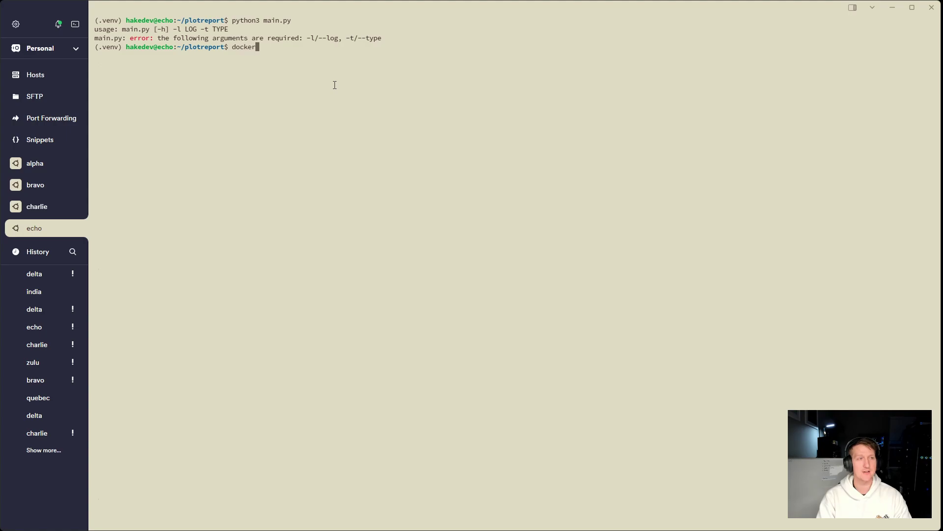
text( ps --no-trunc)
key(Return)
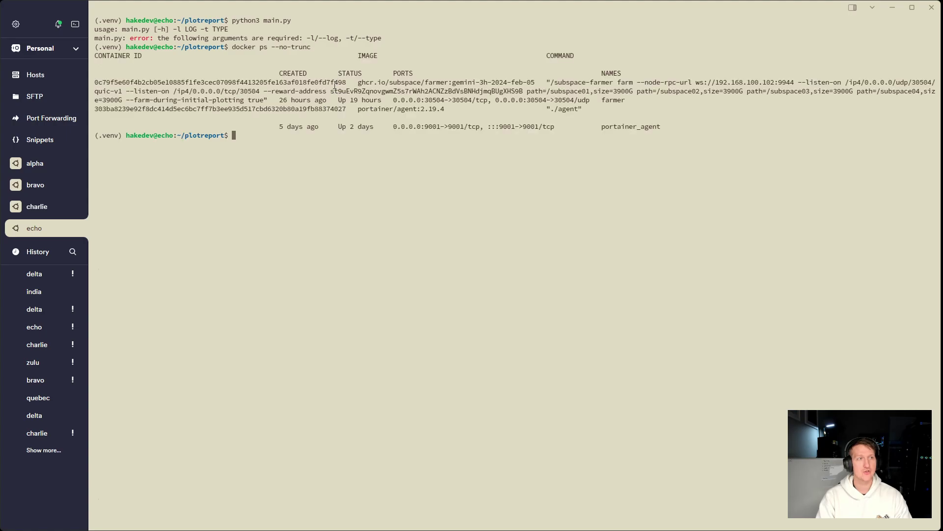
double_click(113, 83)
key(ctrl+c)
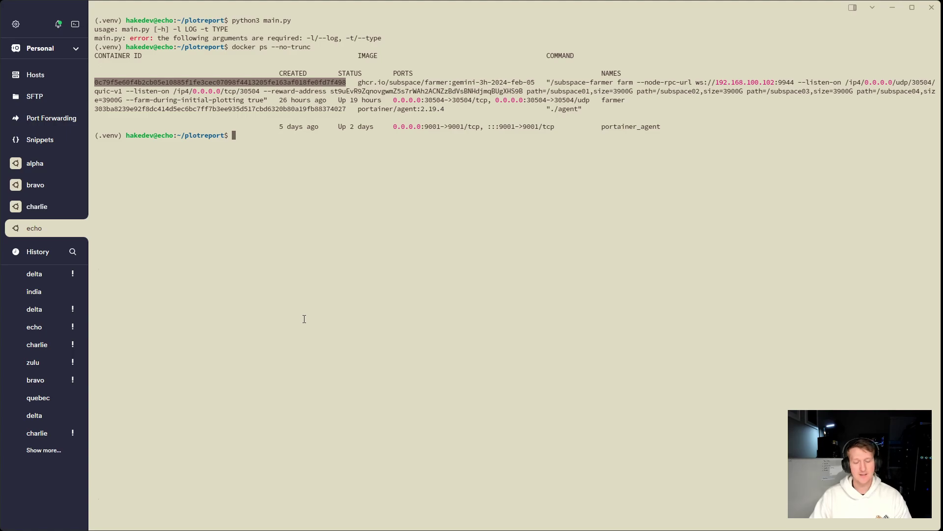
click(340, 225)
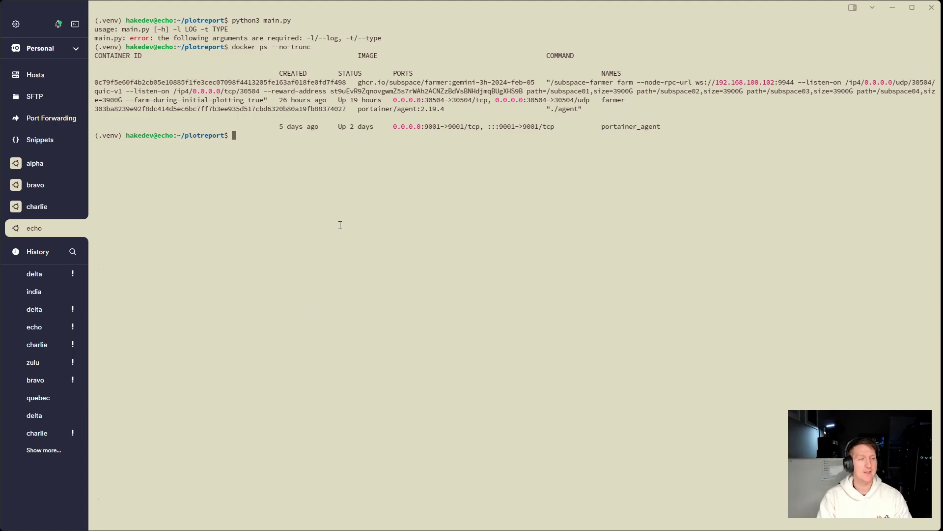
text(sudo)
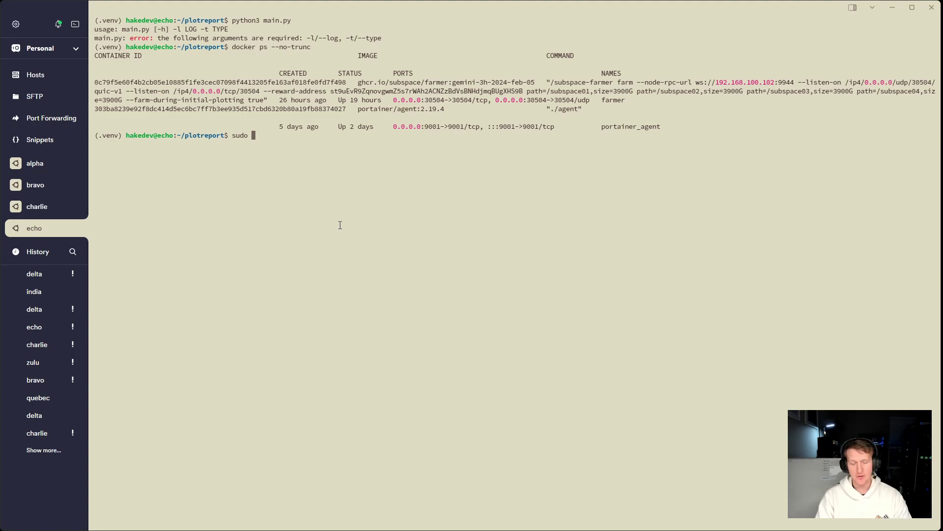
Start the command .venv/bin/python3 main.py -l /var/lib/docker/containers/ for the log path
text(.venv/)
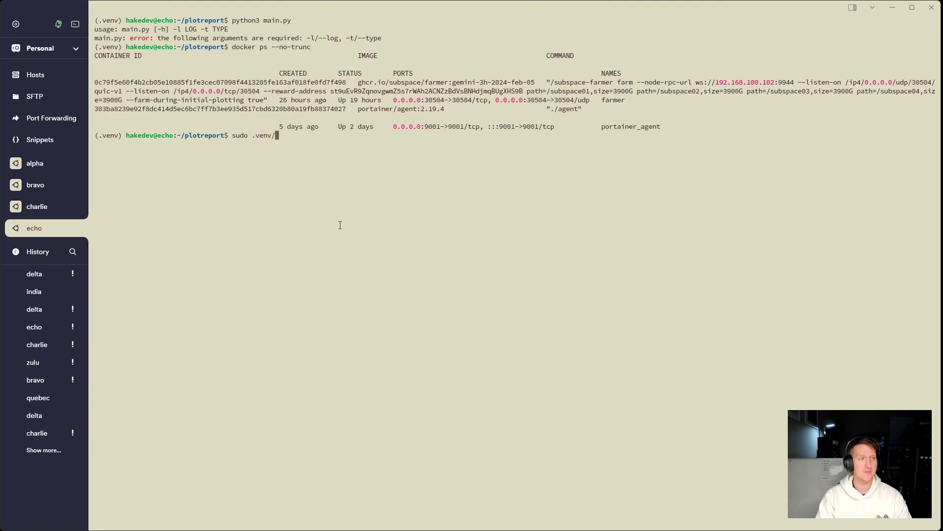
text(bin/python3)
key(Tab)
key(Tab)
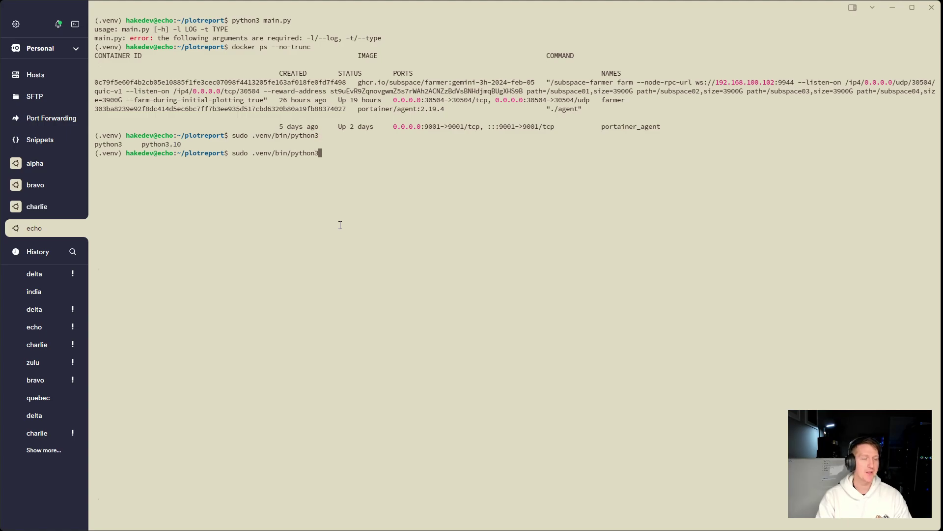
text(main.py )
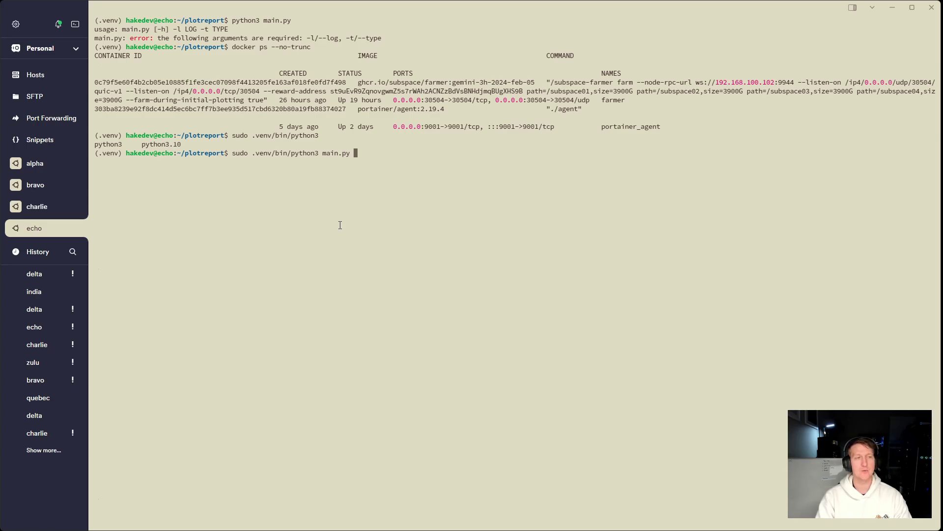
text(-l )
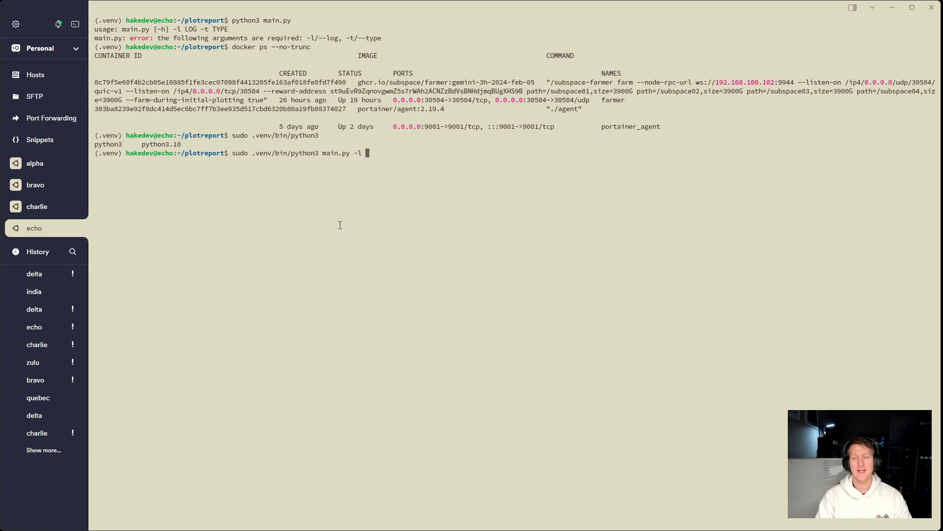
text(/)
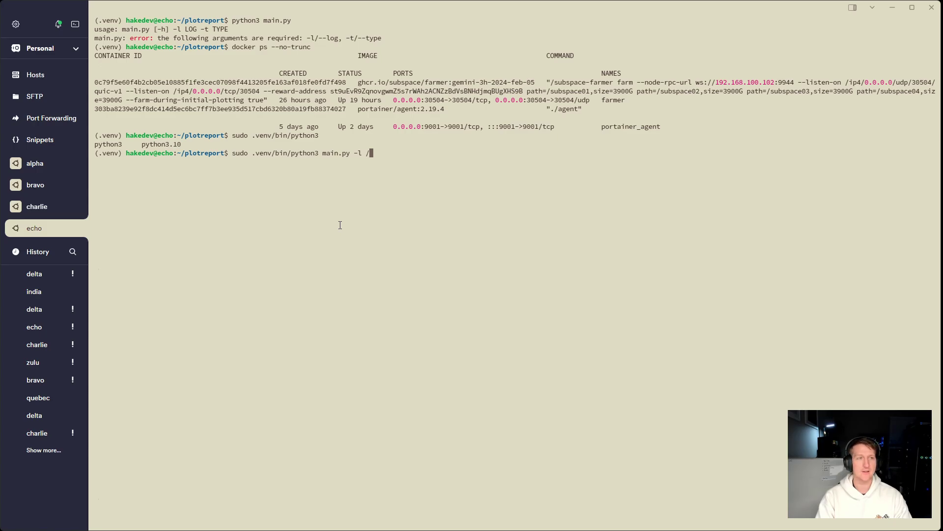
text(var/lib/do)
key(Tab)
text(containers/)
Complete the path with the farmer container ID and its <id>-json.log and -t, then run it
key(ctrl+shift+v)
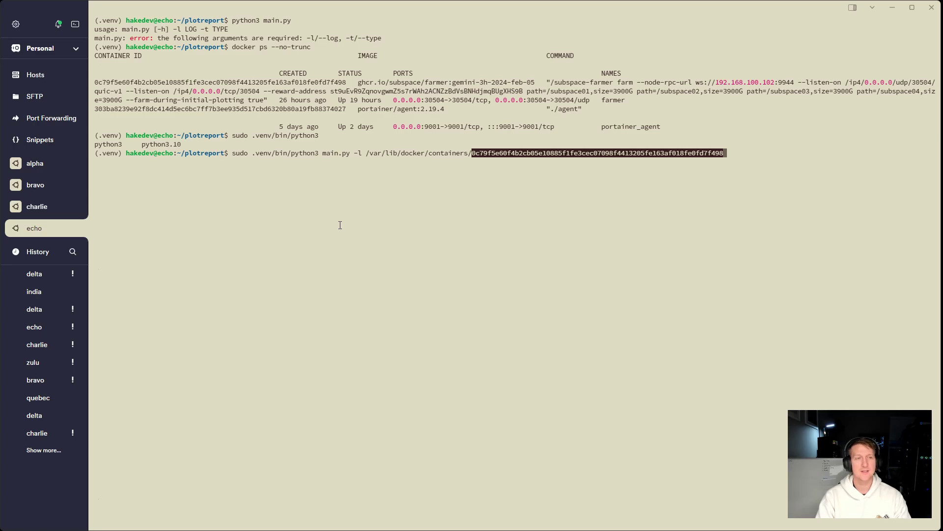
key(End)
key(BackSpace)
key(BackSpace)
key(BackSpace)
key(BackSpace)
key(BackSpace)
key(BackSpace)
key(BackSpace)
key(BackSpace)
key(BackSpace)
key(BackSpace)
key(BackSpace)
key(BackSpace)
key(BackSpace)
key(BackSpace)
key(BackSpace)
key(BackSpace)
key(BackSpace)
key(BackSpace)
key(BackSpace)
key(BackSpace)
key(BackSpace)
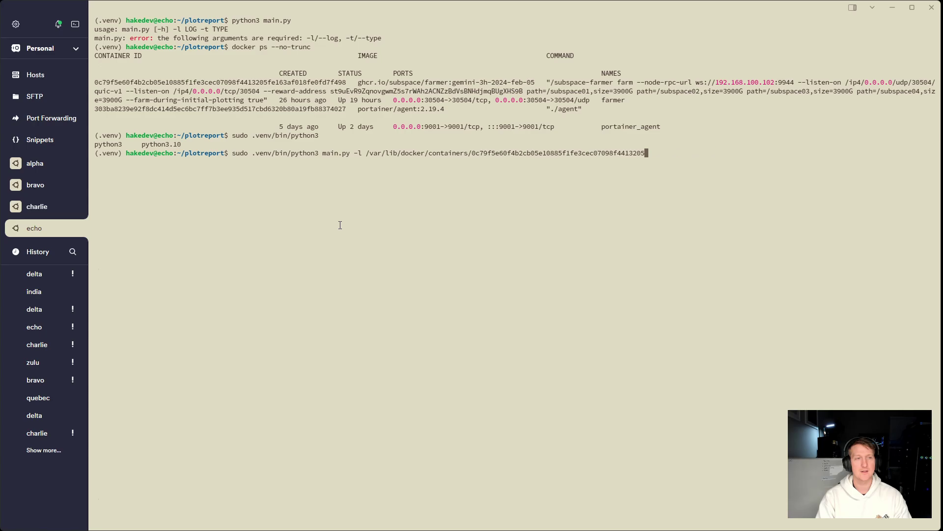
key(BackSpace)
key(BackSpace)
key(BackSpace)
key(BackSpace)
key(BackSpace)
key(BackSpace)
key(BackSpace)
key(BackSpace)
key(BackSpace)
key(BackSpace)
key(BackSpace)
key(BackSpace)
key(BackSpace)
key(BackSpace)
key(BackSpace)
key(BackSpace)
key(BackSpace)
key(BackSpace)
key(BackSpace)
key(BackSpace)
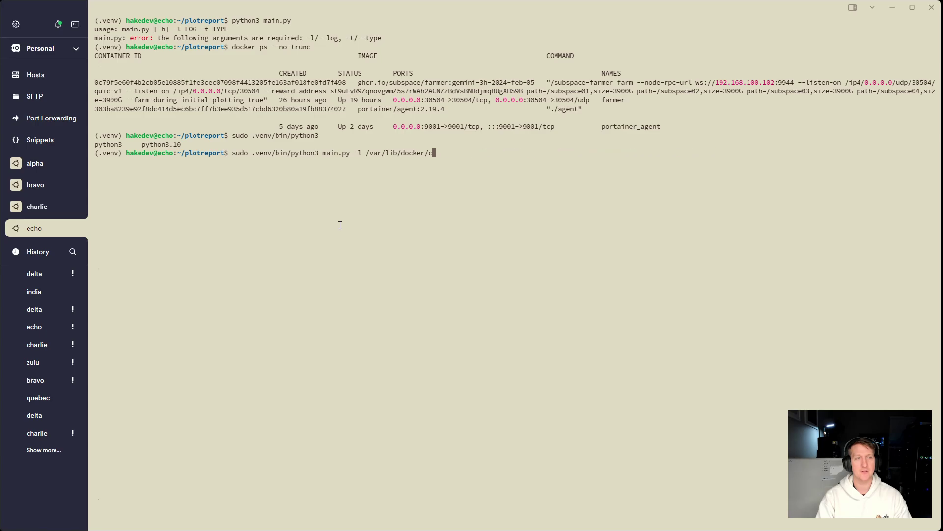
key(ctrl+shift+v)
text(/)
key(ctrl+shift+v)
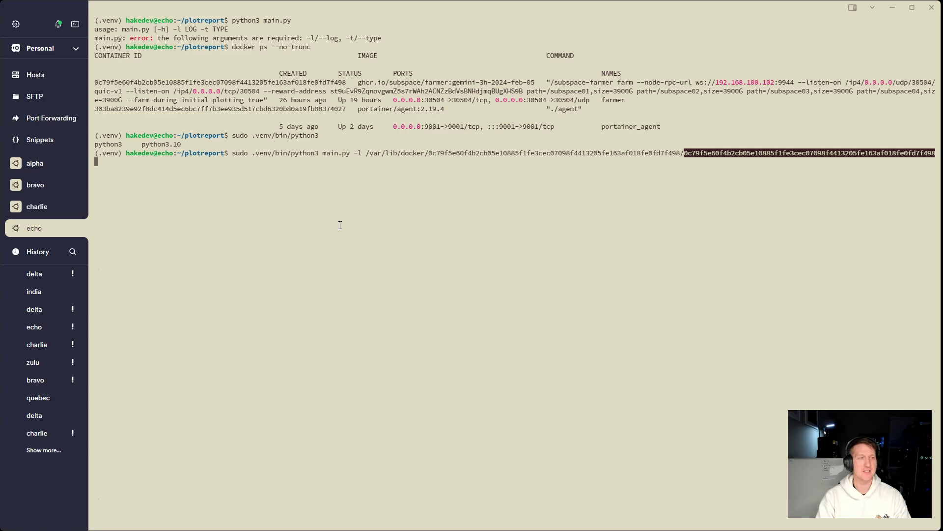
text(-json.)
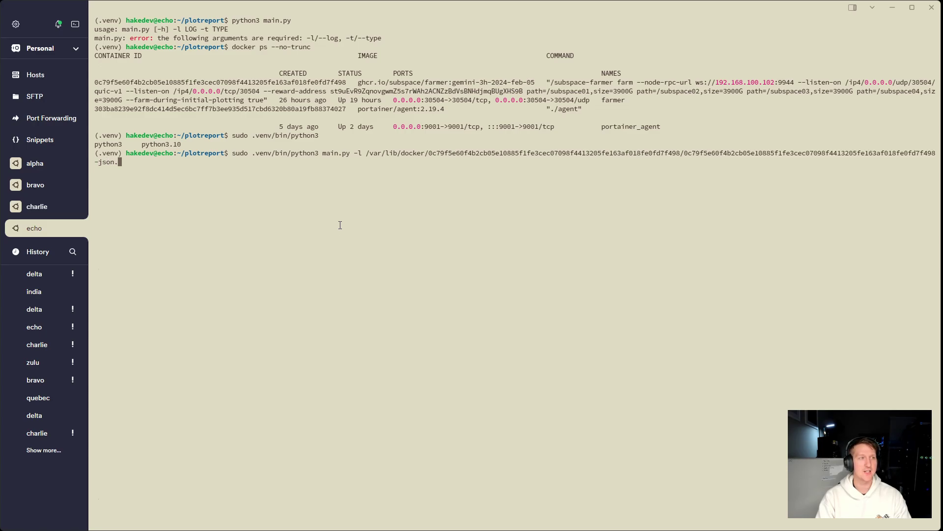
text(log -t 0)
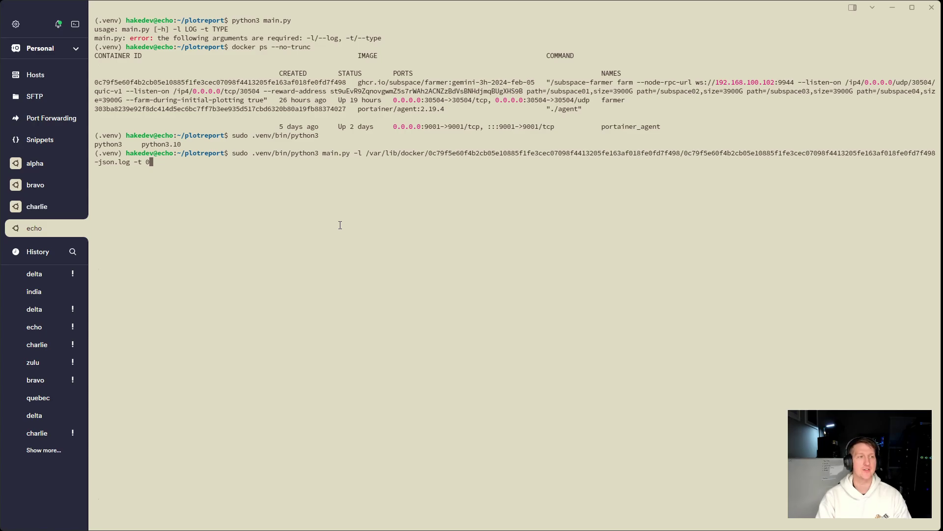
key(Return)
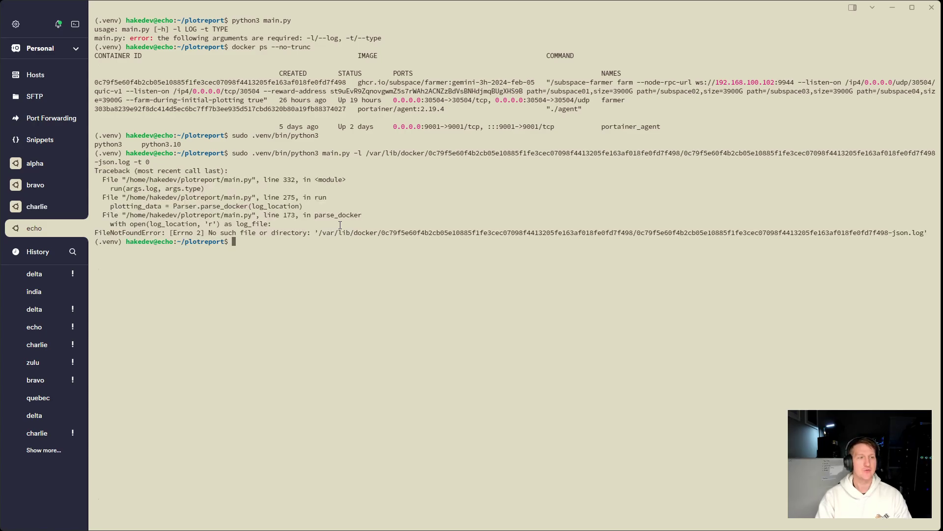
Rerun the previous command with /containers inserted after /var/lib/docker in the log path
key(Up)
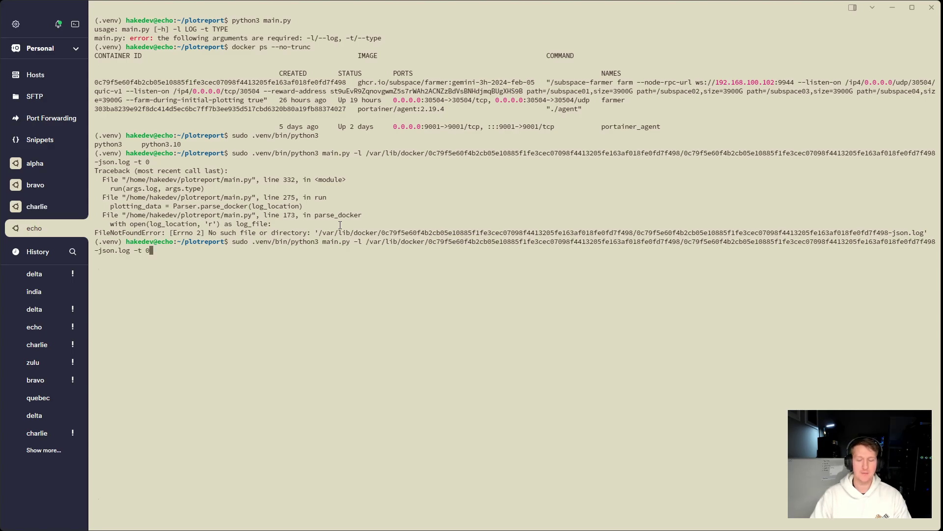
key(Home)
key(Right)
key(Right)
key(Right)
key(Right)
key(Right)
key(Right)
key(Right)
key(Right)
key(Right)
key(Right)
key(Right)
key(Right)
key(Right)
key(Right)
key(Right)
key(Right)
key(Right)
key(Right)
key(Right)
key(Right)
key(Right)
key(Right)
key(Right)
key(Right)
key(Right)
key(Right)
key(Right)
key(Right)
key(Right)
key(Right)
key(Right)
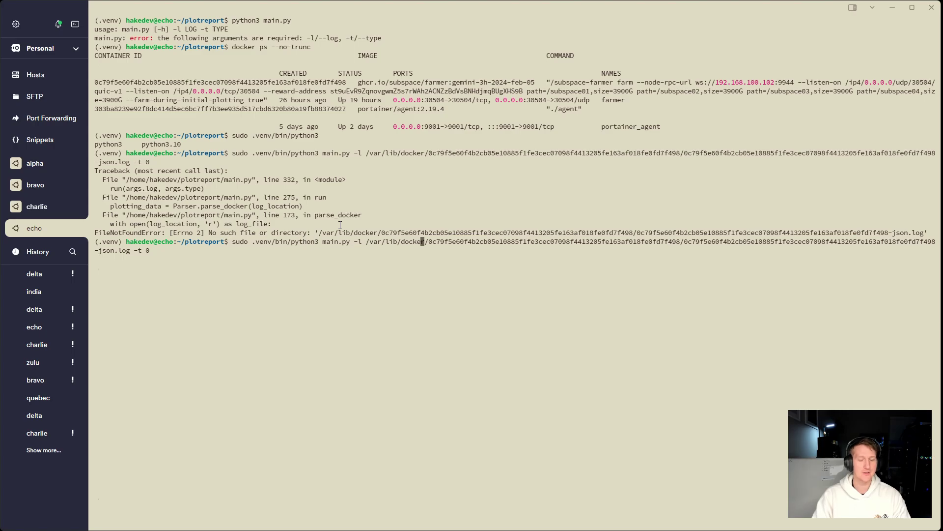
text(/containers)
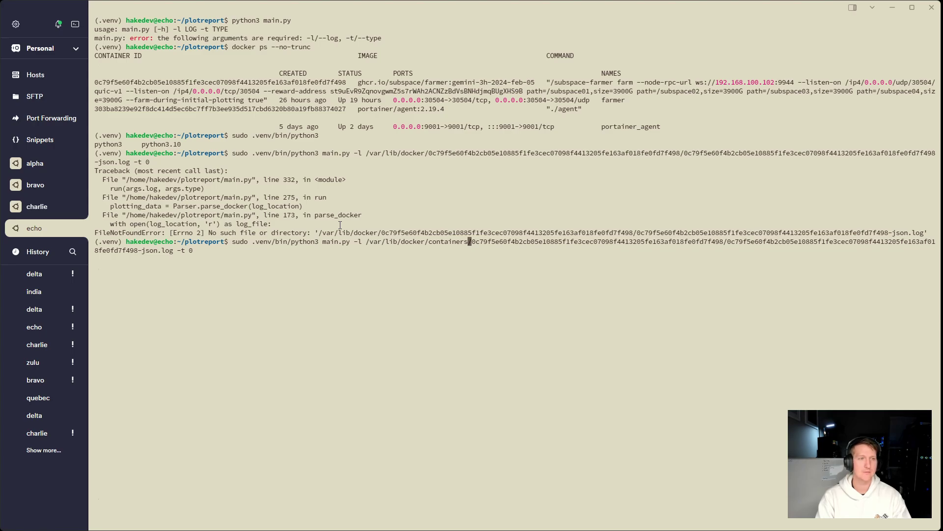
key(Return)
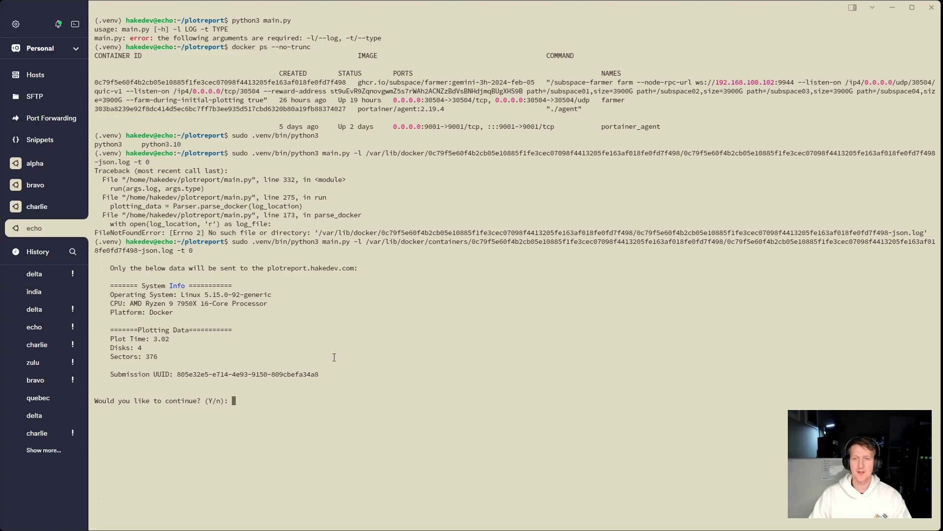
Review the sectors count and submission UUID, accept the prompt to submit, and switch to Firefox
click(191, 263)
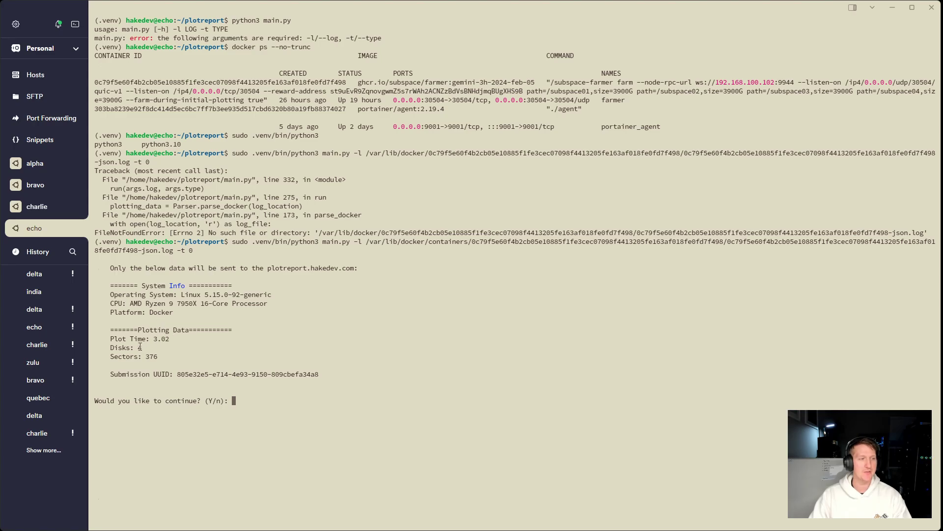
drag(161, 356, 148, 356)
click(259, 410)
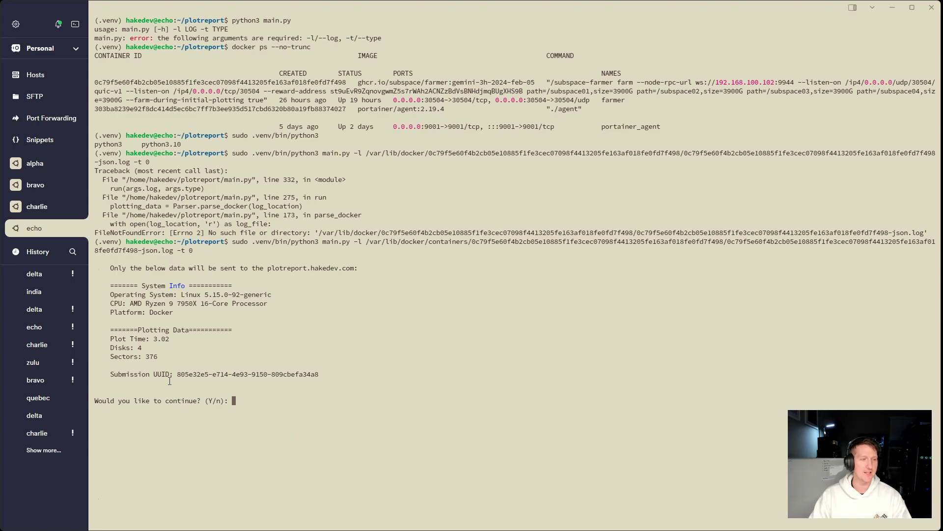
drag(177, 374, 320, 376)
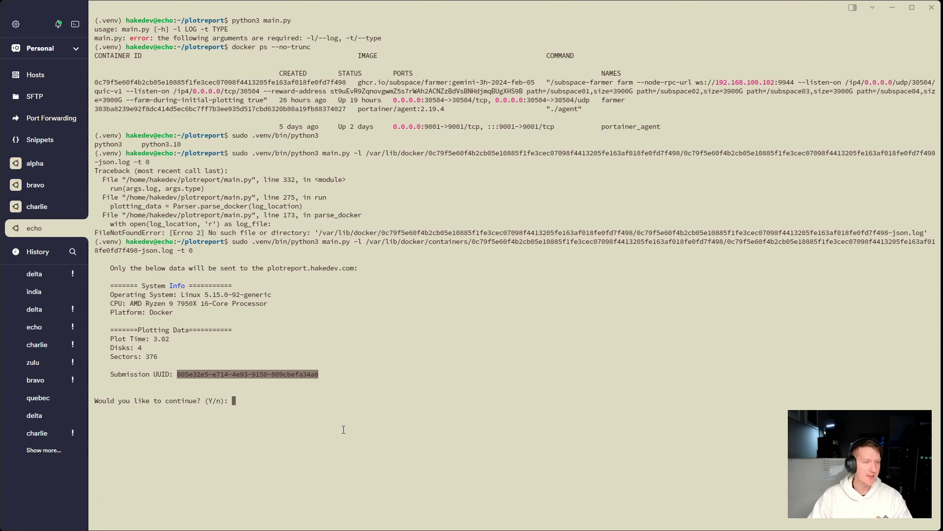
click(281, 387)
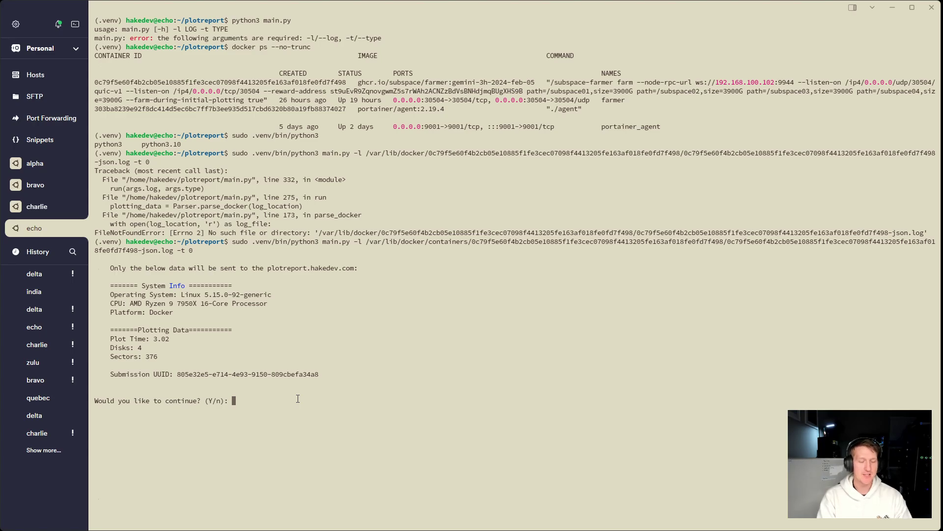
key(Return)
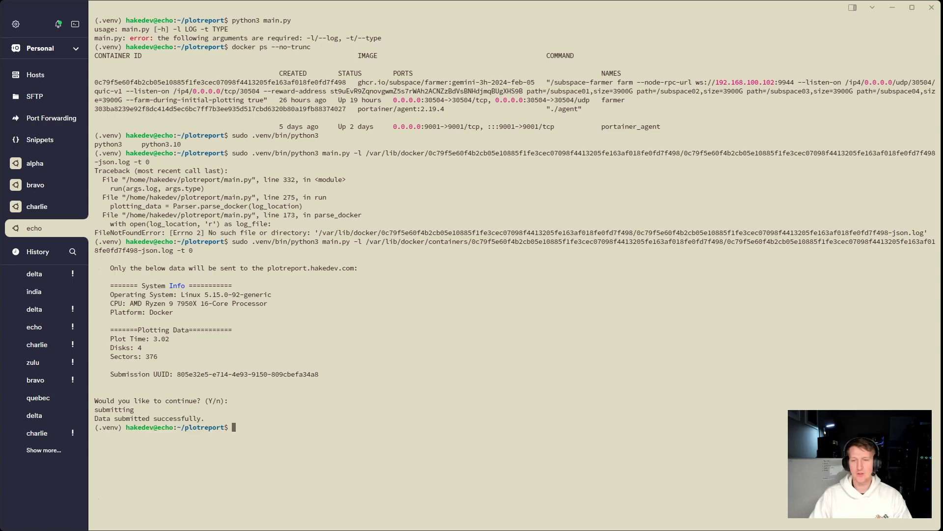
key(alt+Tab)
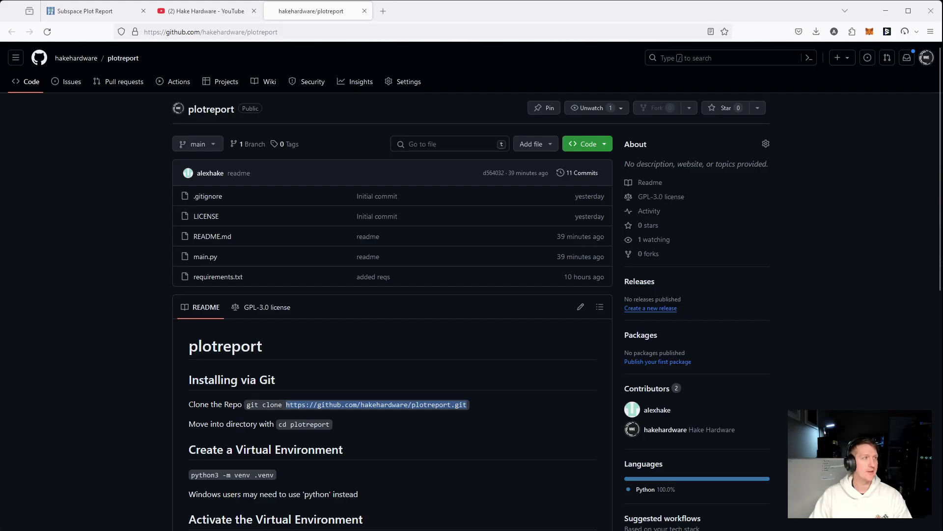
Reload the Subspace Plot Report page and compare the new row's 3.02 min/sector against 2.01
click(75, 12)
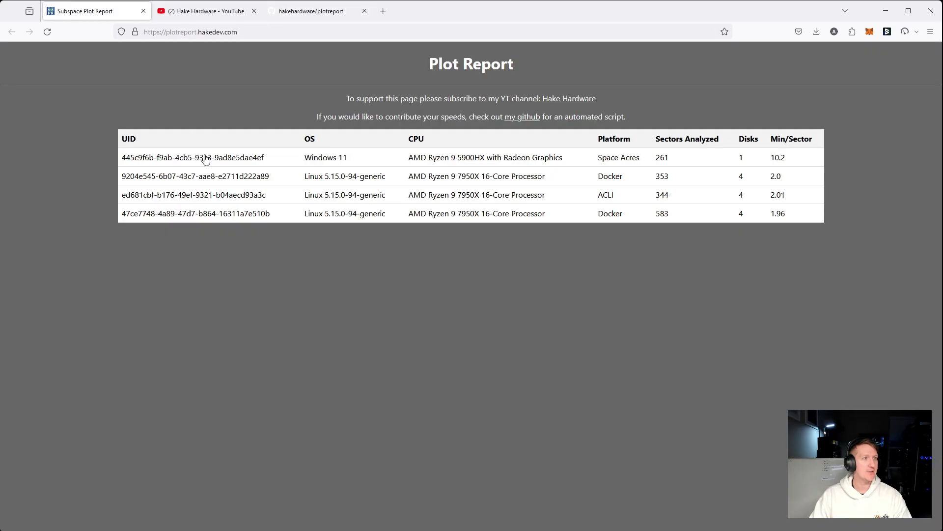
click(47, 32)
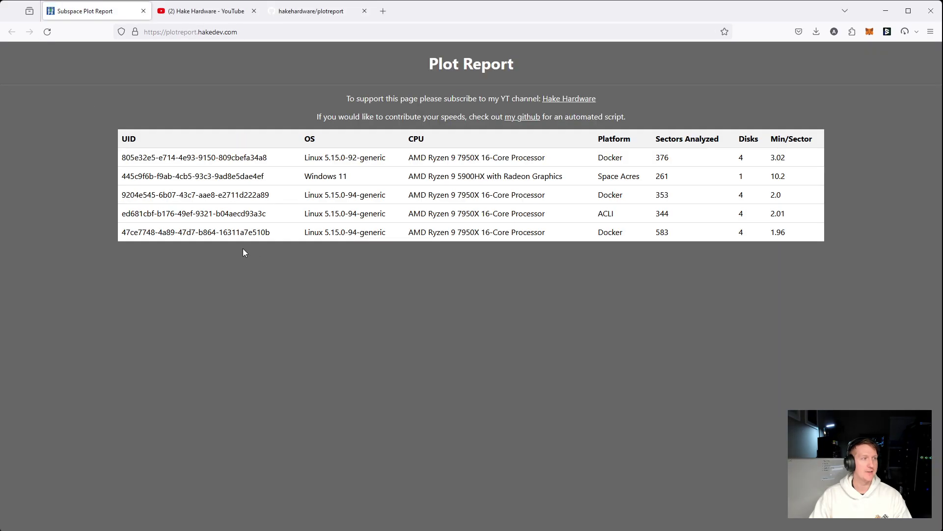
double_click(125, 157)
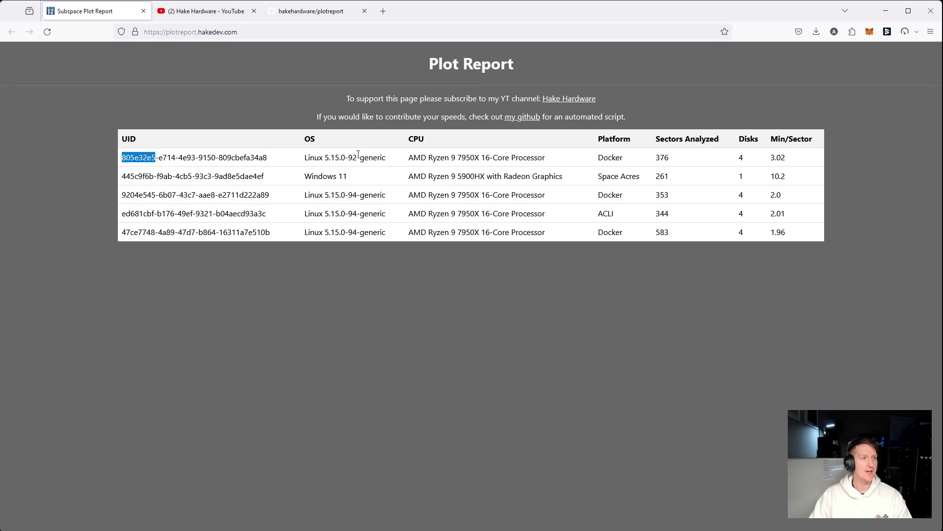
drag(800, 156, 122, 158)
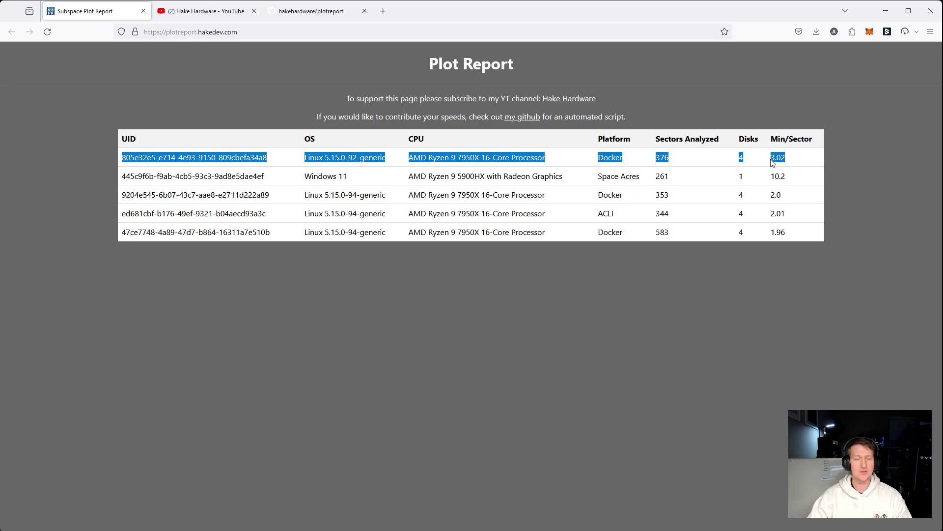
drag(771, 159, 785, 159)
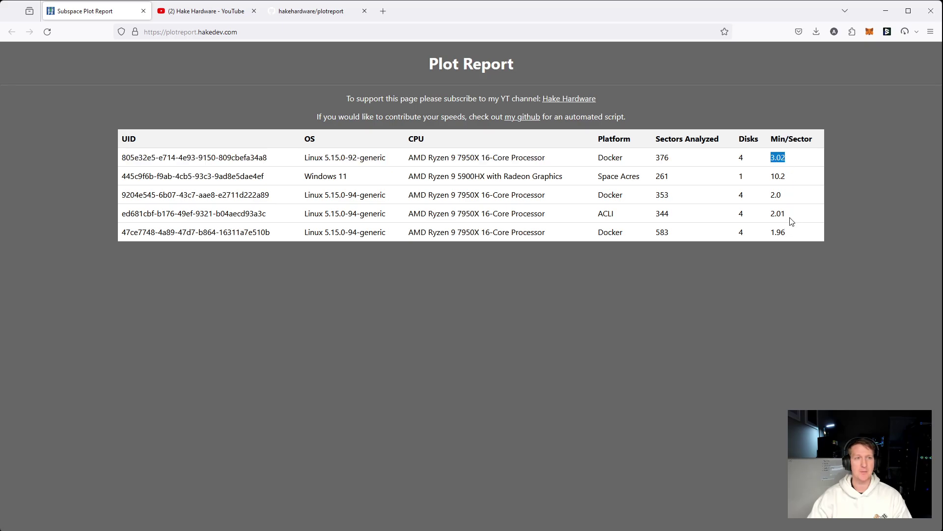
drag(789, 217, 769, 216)
drag(786, 157, 770, 159)
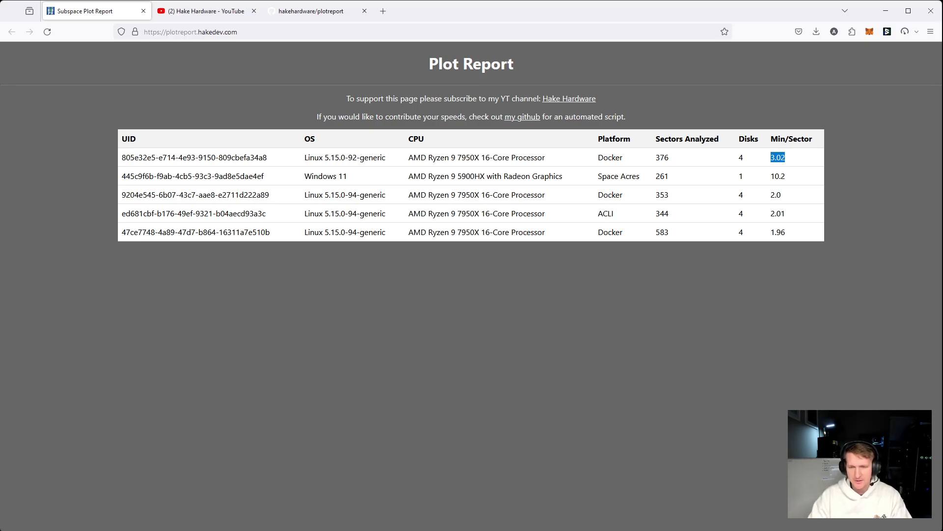
Switch from the browser to the Space Acres window
key(alt+Tab)
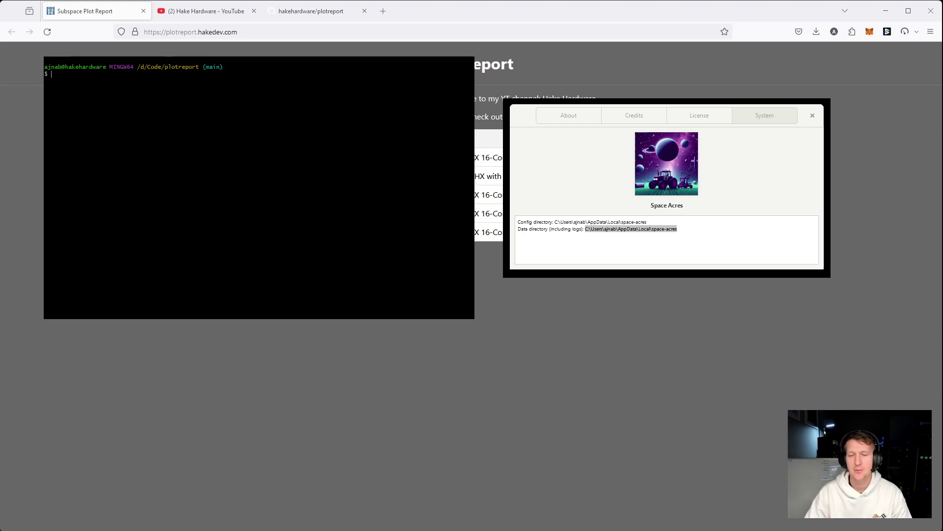
List the plotreport folder's files in Git Bash, including hidden ones with ls -la
click(289, 57)
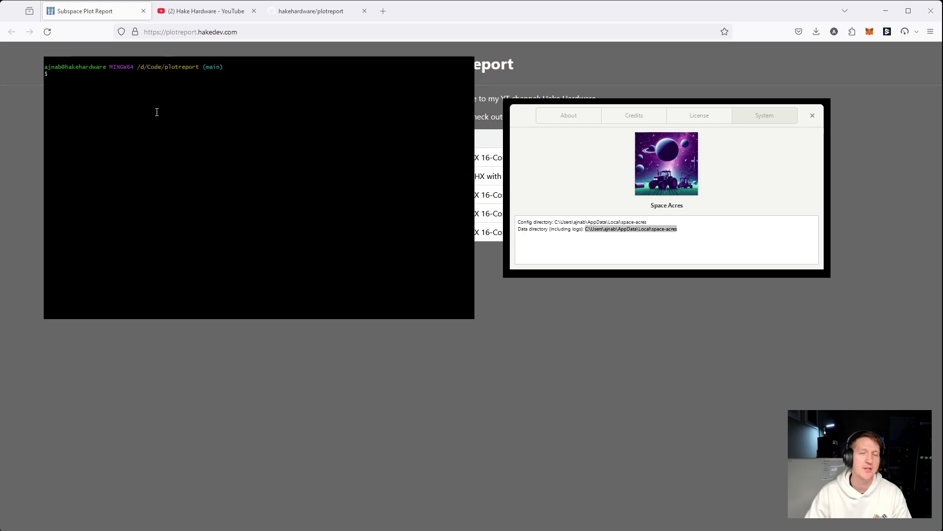
text(ls)
key(Return)
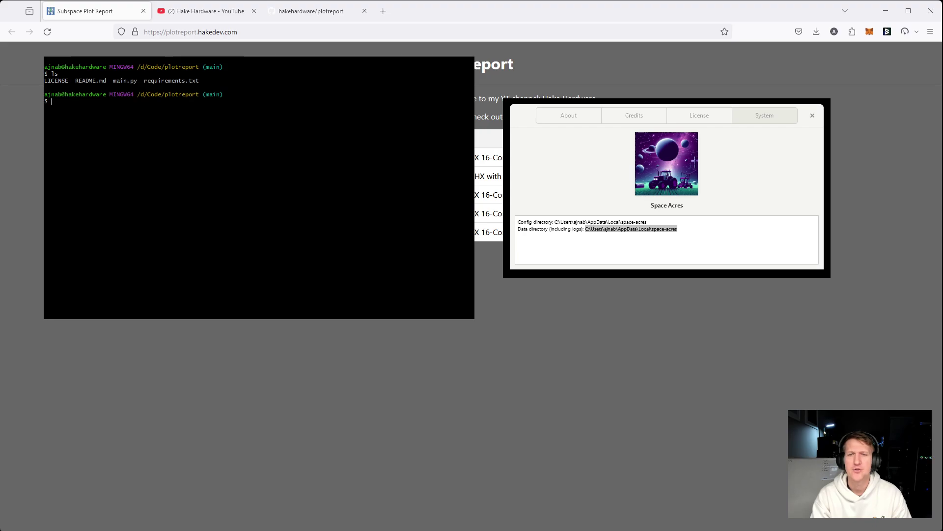
text(ls -)
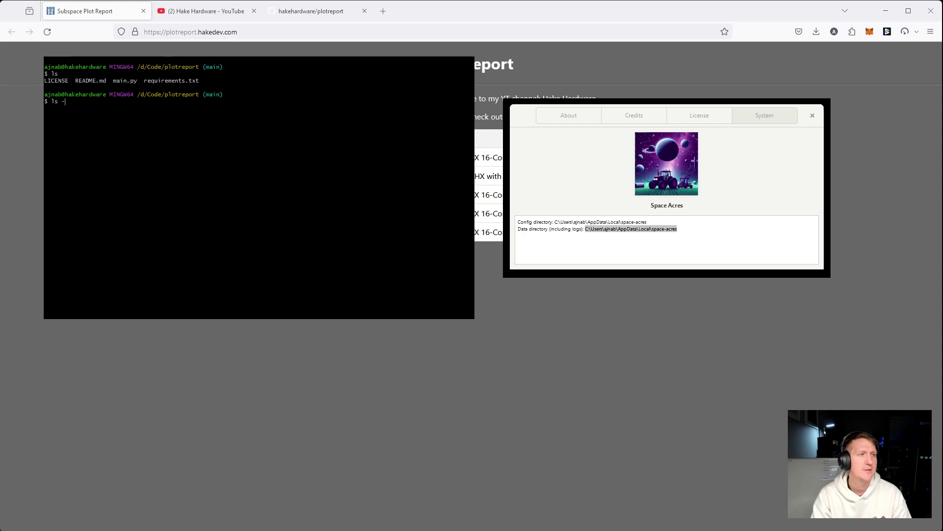
text(la)
key(Return)
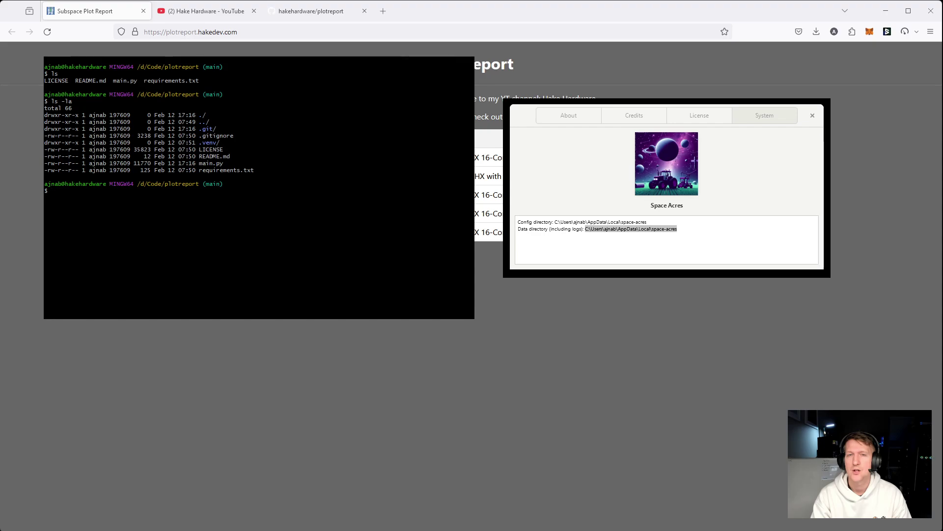
Activate the venv with source .venv/Scripts/activate and clear the terminal
text(source )
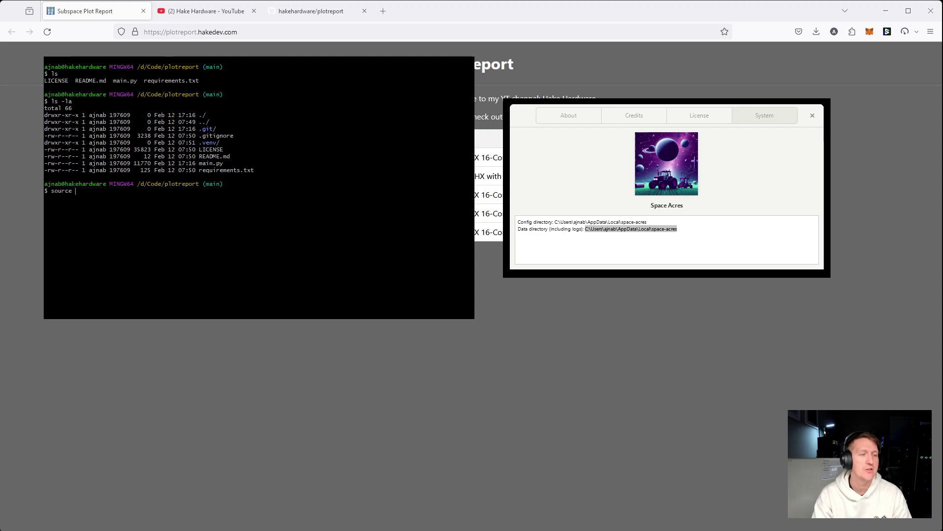
text(.venv/)
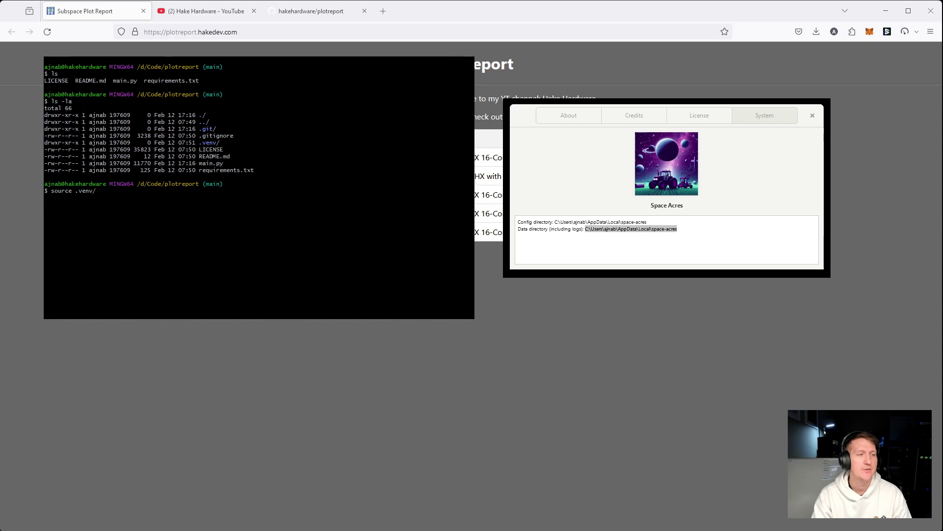
text(Scripts)
key(Tab)
text(activate)
key(Return)
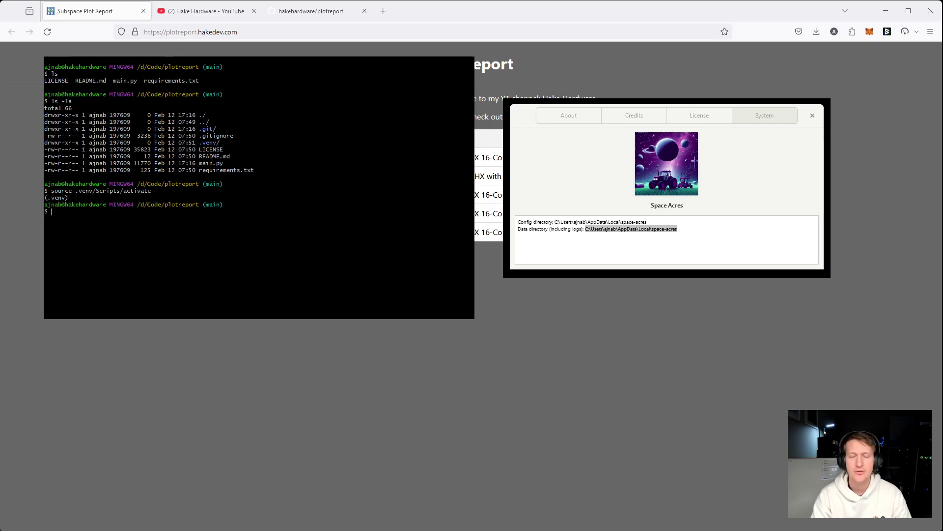
text(clear)
key(Return)
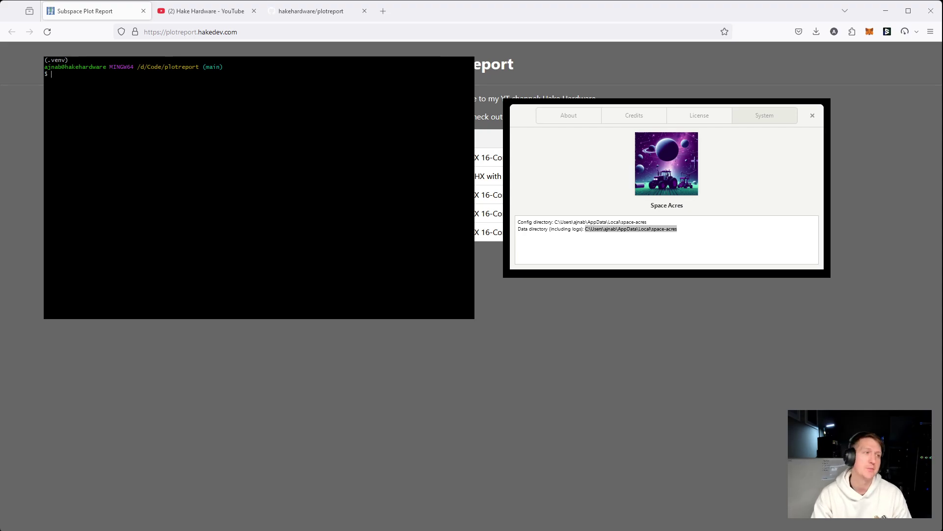
Type a python -l command pointing at the space-acres.log file under AppData\Local\space-acres
text(ython)
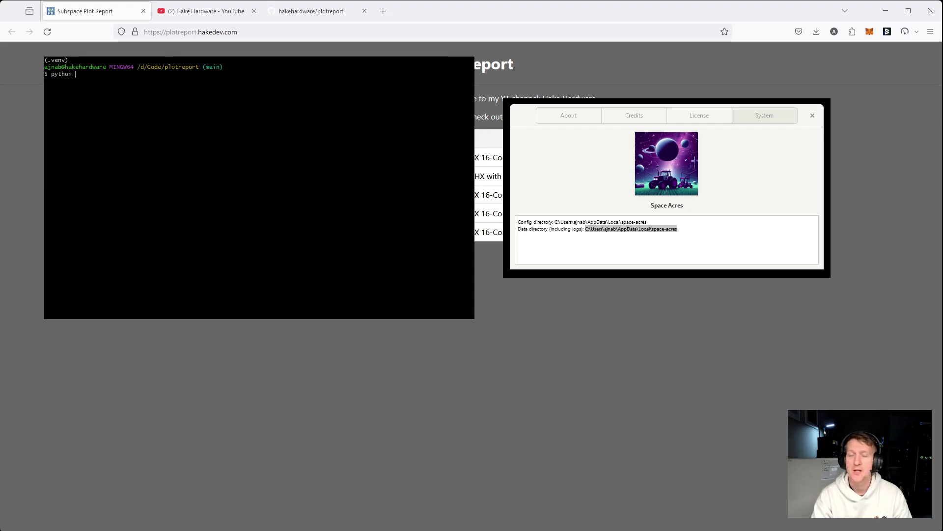
text( -l C:\\Users\\ajn)
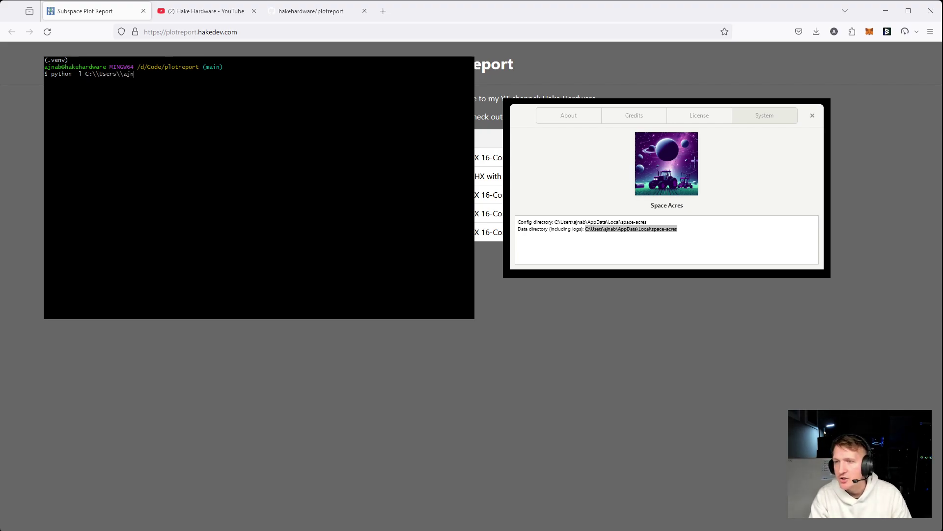
text(ab\\AppDa)
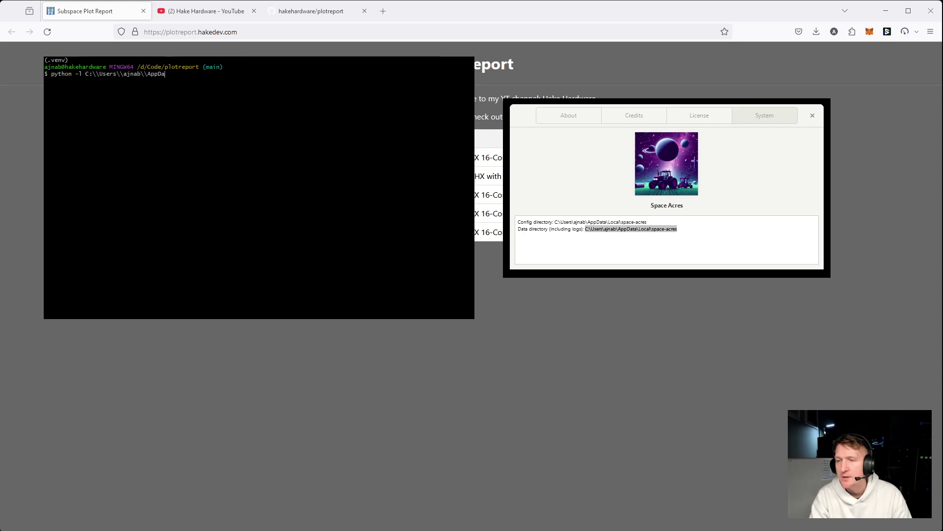
text(ta\\Local)
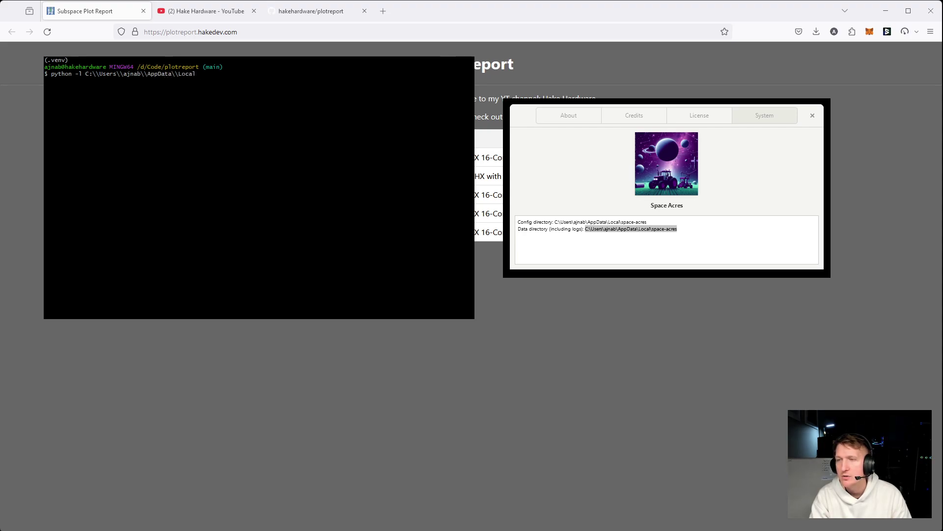
text(\\Sp)
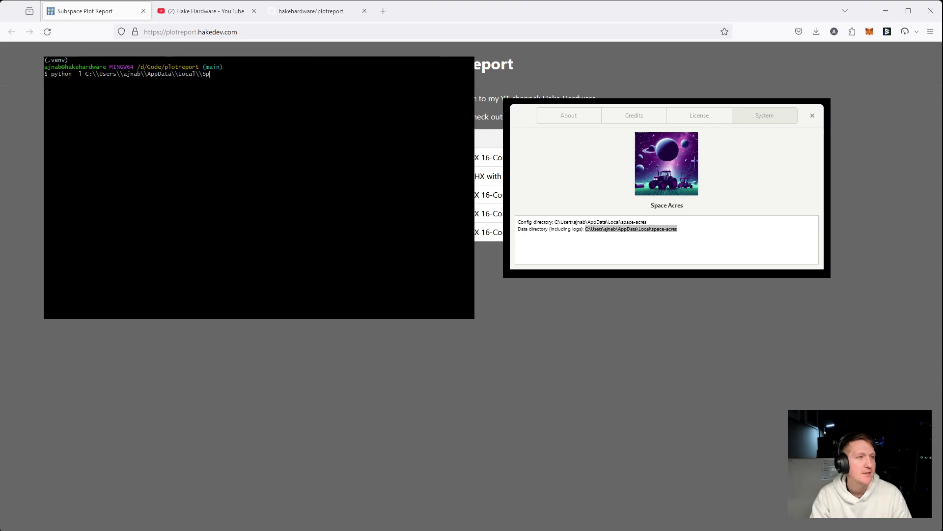
key(BackSpace)
key(BackSpace)
text(space)
key(BackSpace)
key(BackSpace)
key(BackSpace)
text(ce)
key(BackSpace)
key(BackSpace)
text(ace-acres)
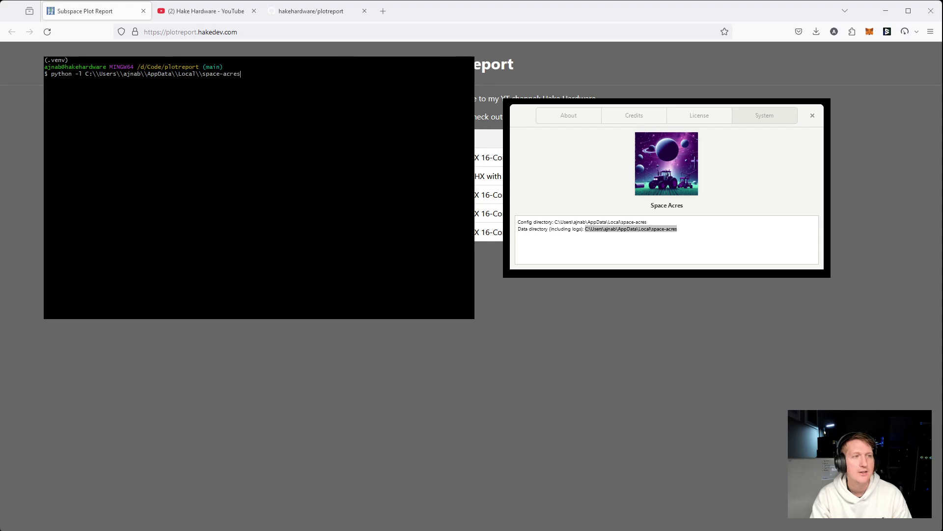
text(\\space-arg)
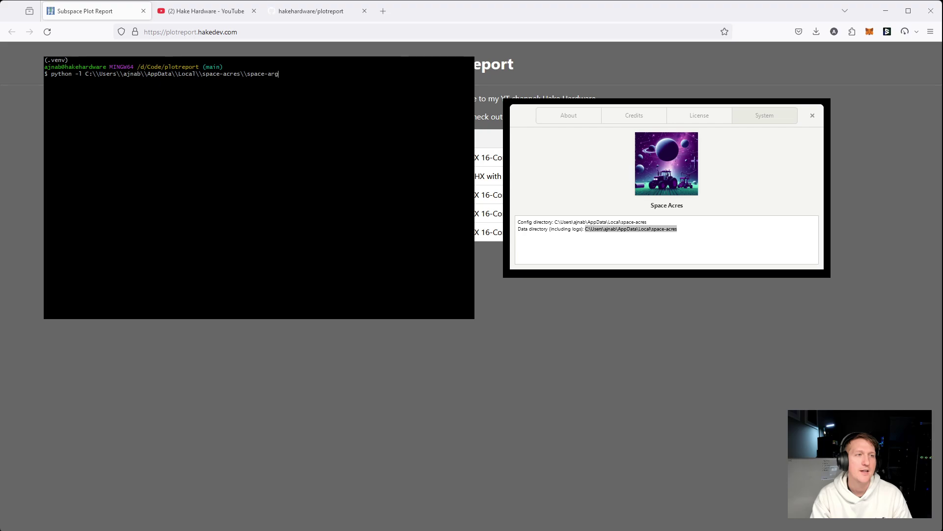
text(cers.l)
key(BackSpace)
key(BackSpace)
key(BackSpace)
Add -t 1, insert main.py after python, and run the command
text(res.log)
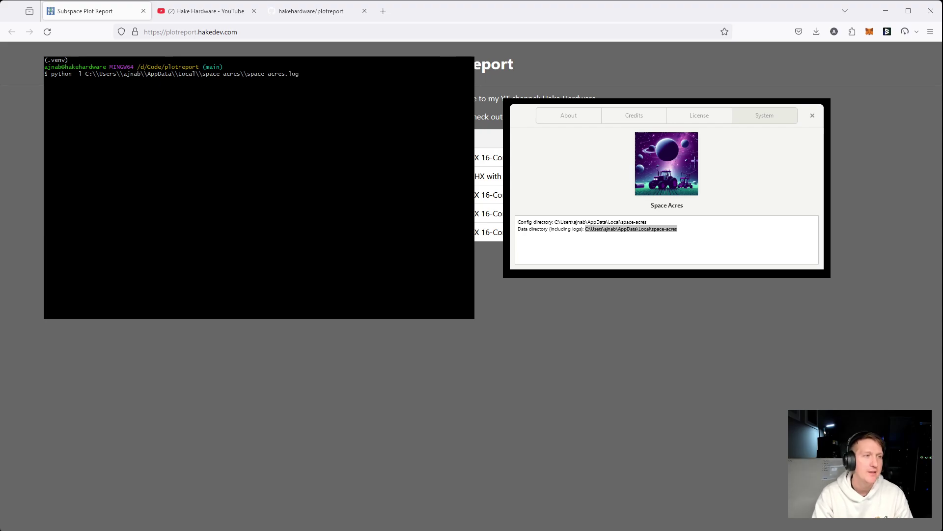
text( -t 2)
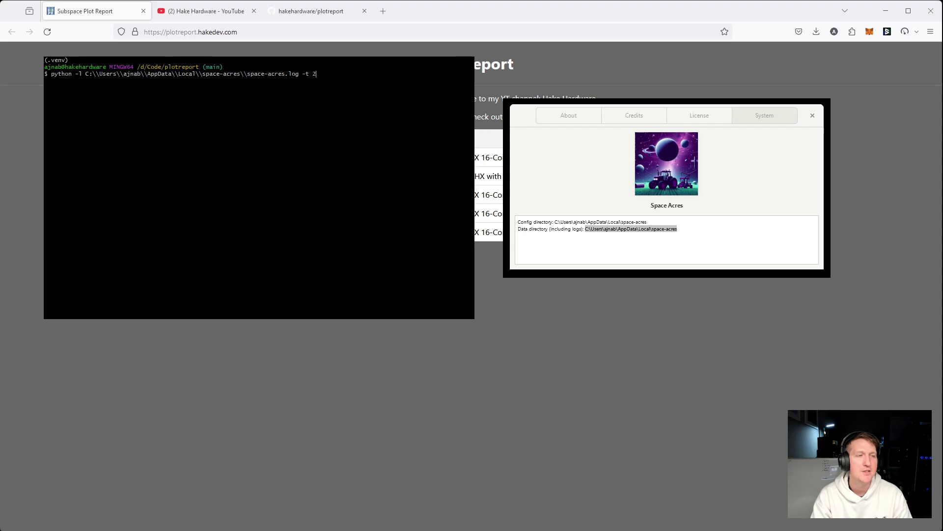
key(BackSpace)
text(1)
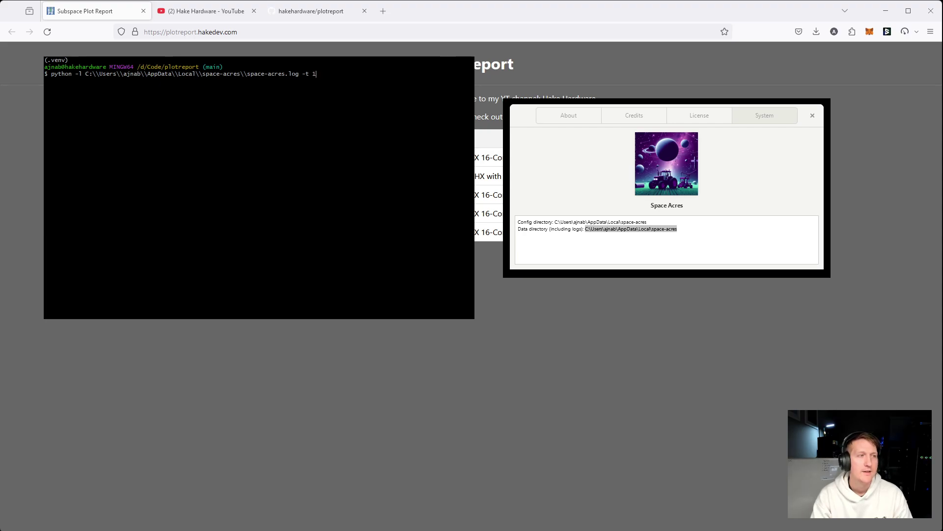
key(Left)
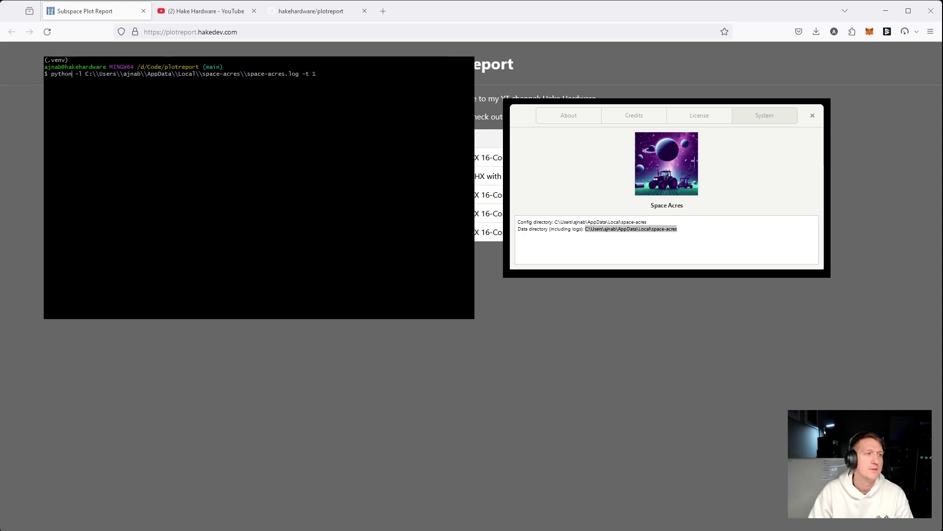
text(,ao)
key(BackSpace)
key(BackSpace)
key(BackSpace)
text(main.py)
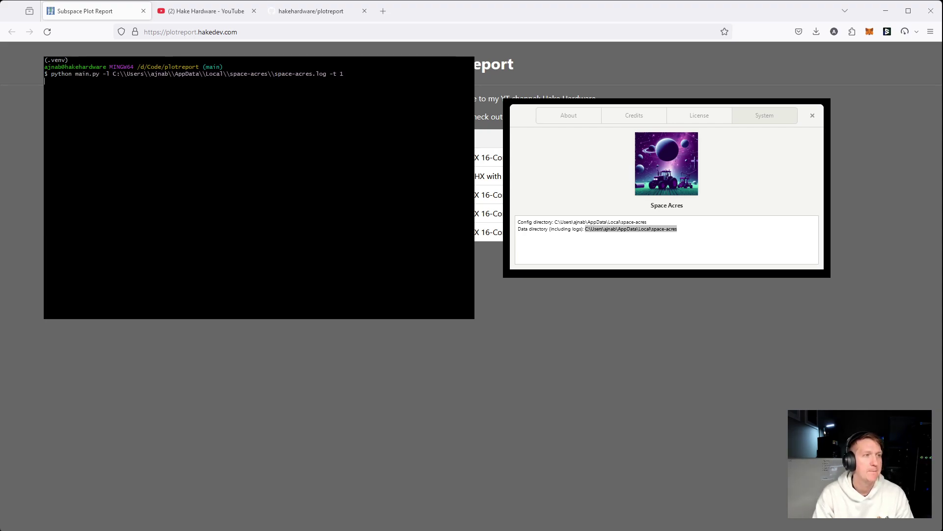
key(Return)
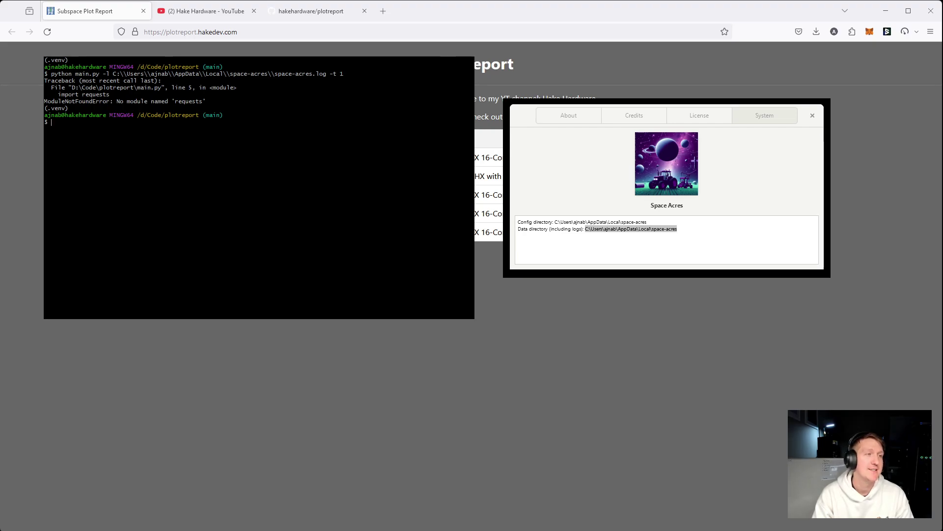
Install the packages from requirements.txt with pip and rerun the script command
text(pip)
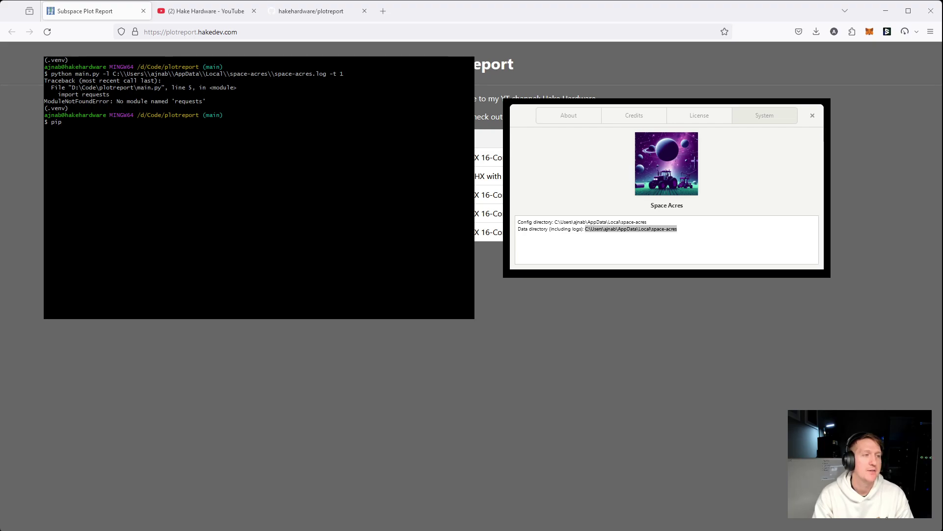
text( install -r requirements.txt)
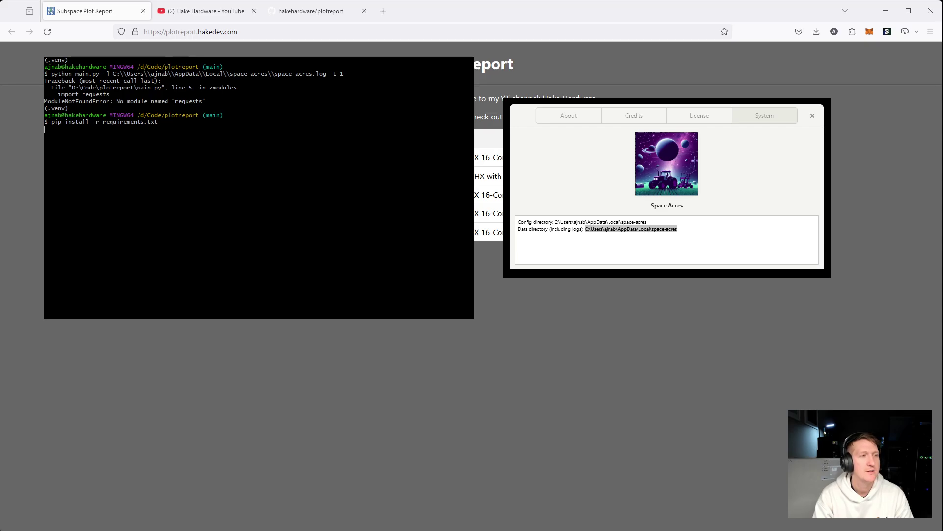
key(Return)
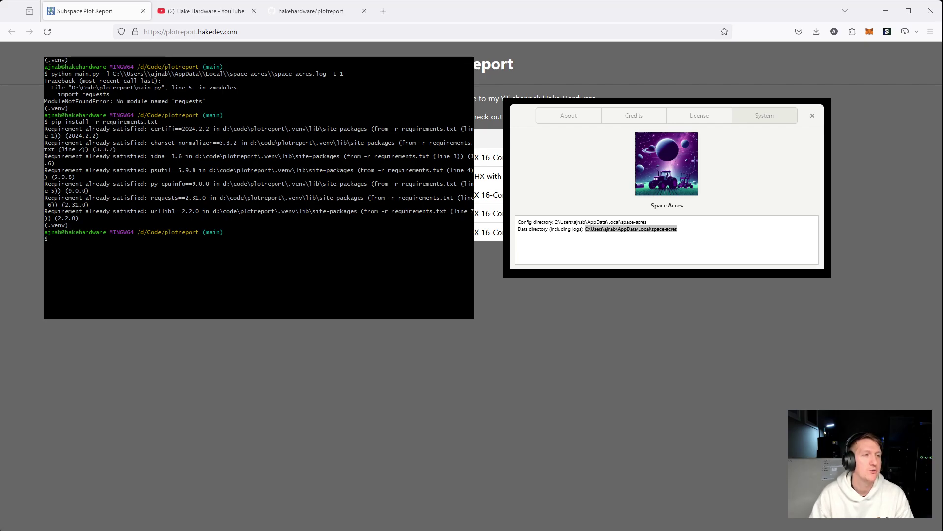
key(Up)
key(Up)
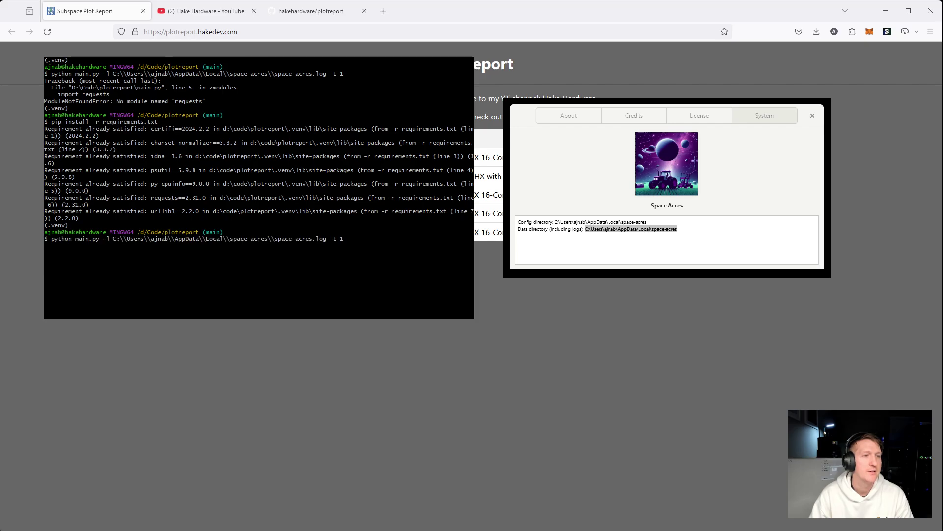
key(Return)
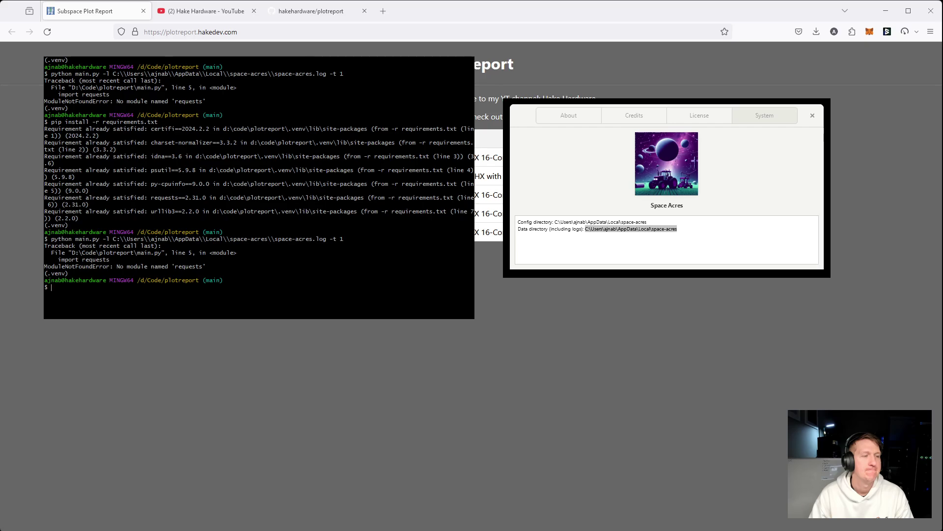
Rerun main.py with .venv/Scripts/python, giving the 10.21 plot time, 268-sector preview
key(Up)
key(Left)
key(Left)
key(Left)
key(Left)
key(Left)
key(Left)
key(Left)
key(Left)
key(Left)
key(Left)
key(Left)
key(Left)
key(Left)
key(Left)
key(Left)
key(Left)
key(Left)
key(Left)
key(Left)
key(Left)
key(Left)
key(Left)
key(Left)
key(Left)
key(Left)
key(Left)
key(Left)
key(Left)
key(Left)
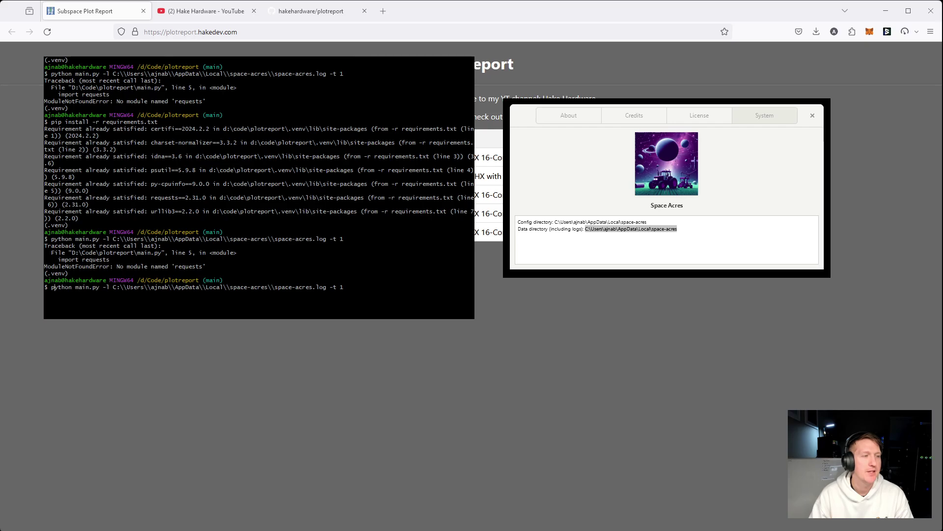
key(Left)
key(Left)
key(Left)
key(Left)
key(Left)
key(Left)
key(Left)
key(Left)
text(.venv/)
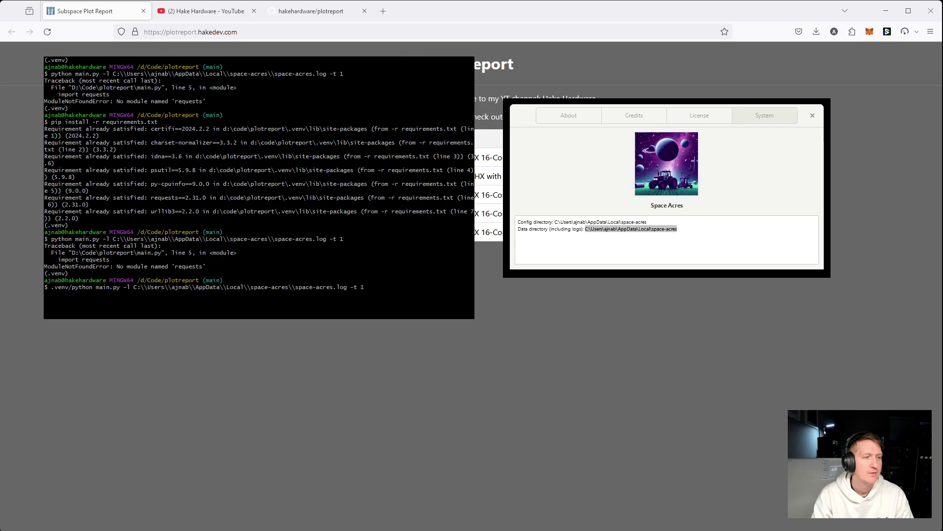
text(Scripts/)
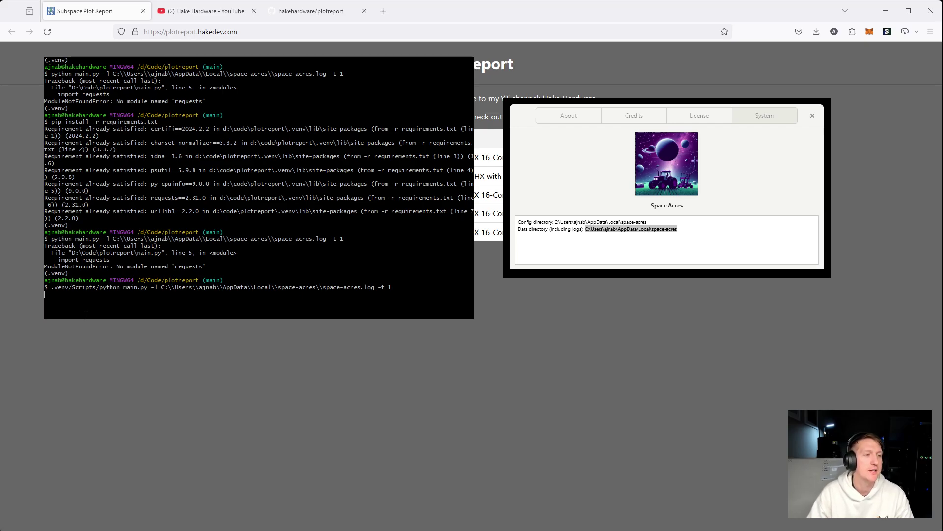
key(Return)
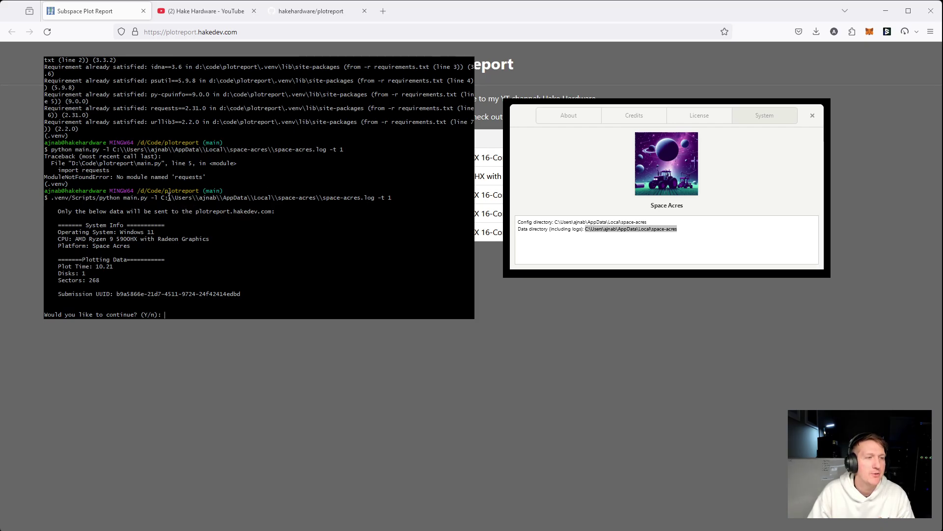
drag(168, 198, 175, 196)
click(184, 229)
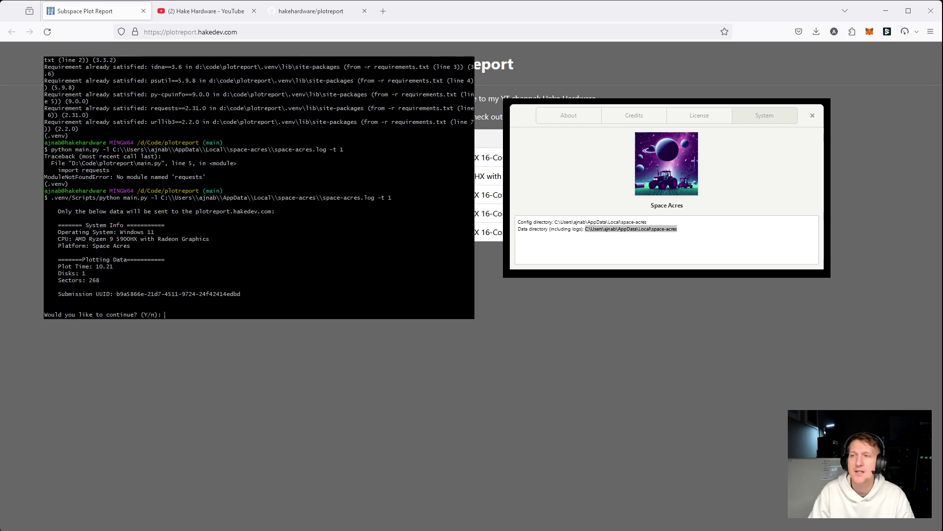
key(alt+Tab)
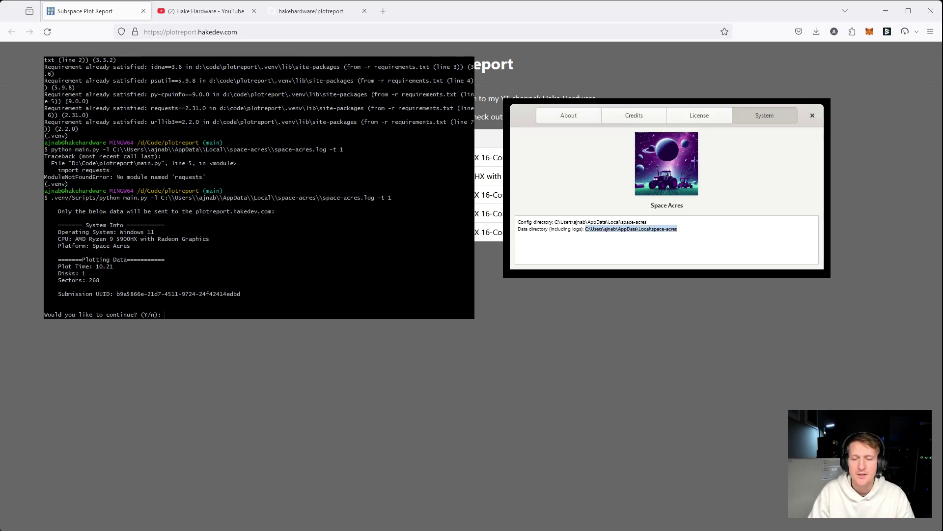
Reopen Space Acres' About dialog, select the data directory path under System, then close it
click(813, 117)
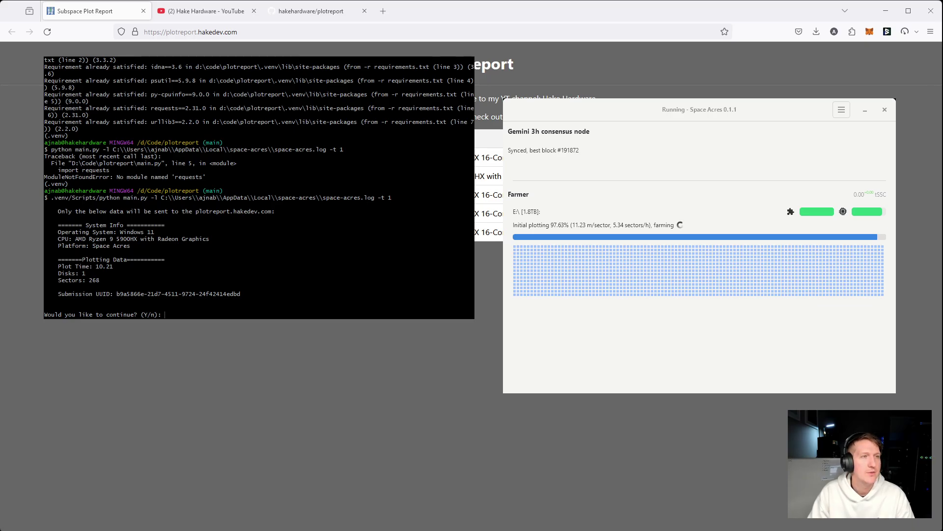
click(841, 111)
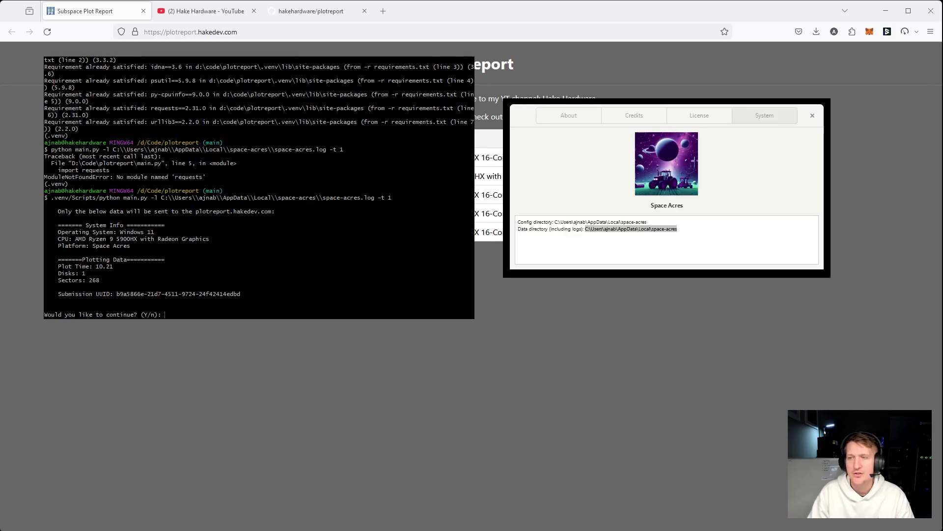
click(561, 123)
click(782, 116)
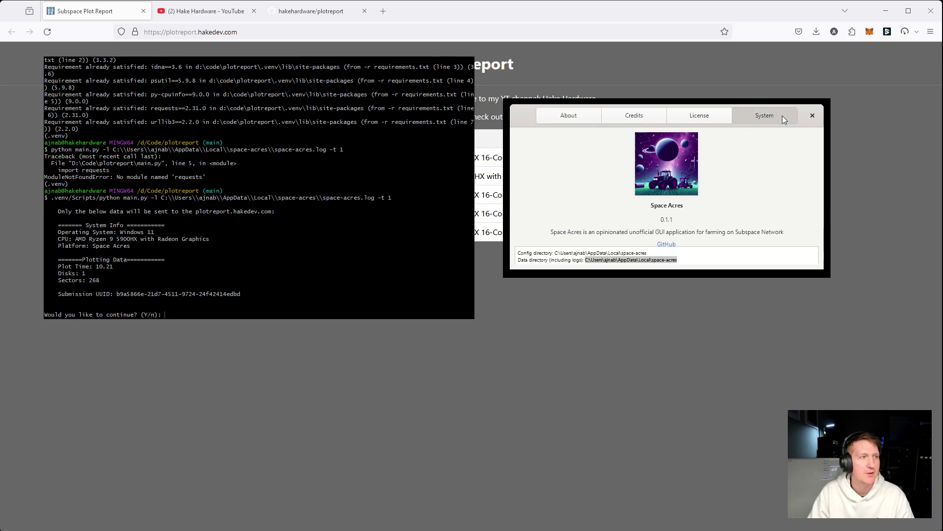
double_click(625, 229)
drag(588, 229, 678, 229)
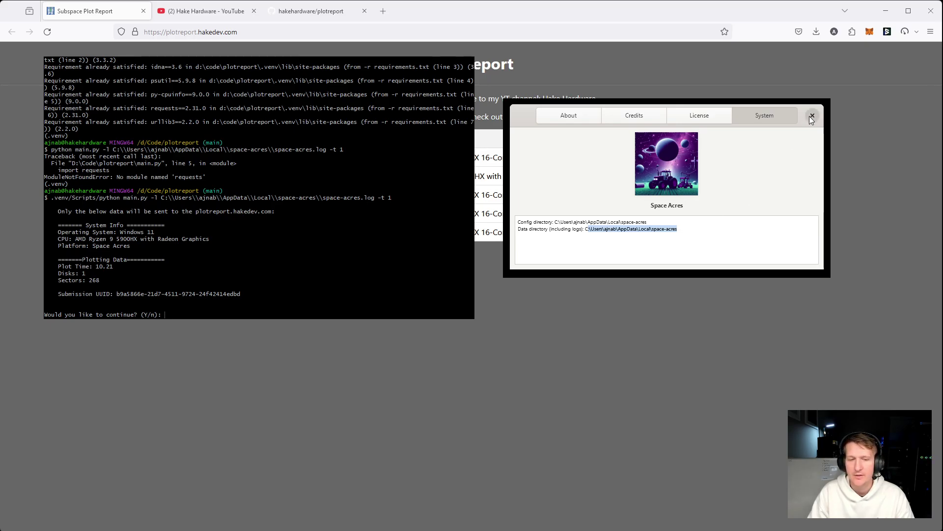
click(811, 118)
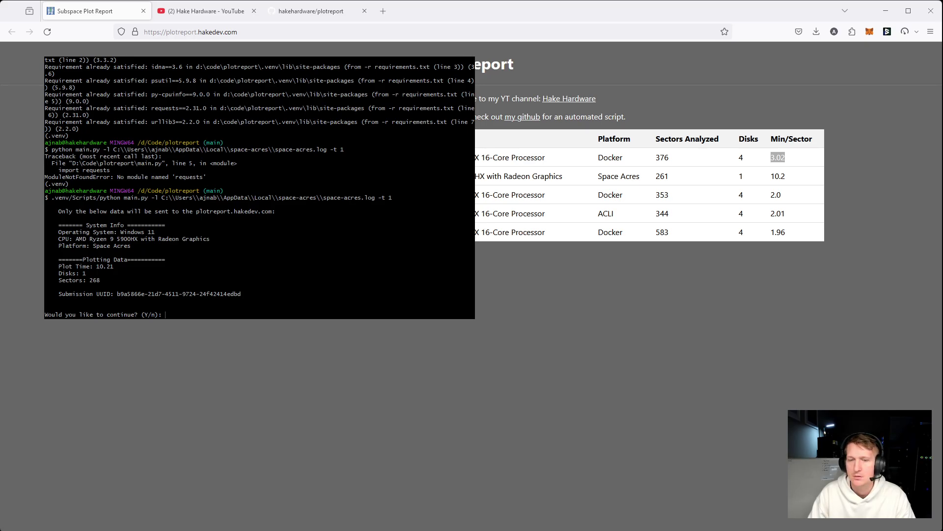
Bring the Space Acres farming window to the front
key(alt+Tab)
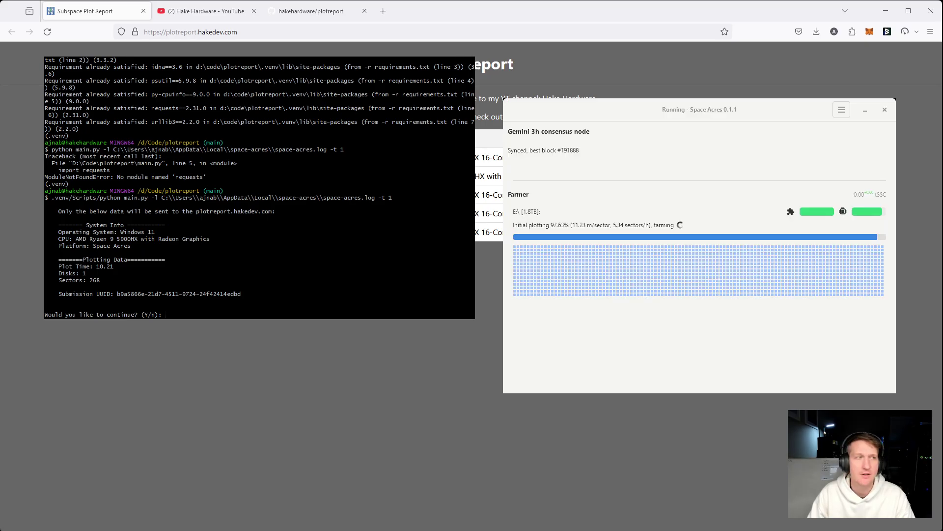
Drag the Space Acres window to the centre, then down to the lower left of the Plot Report page
drag(590, 109, 412, 82)
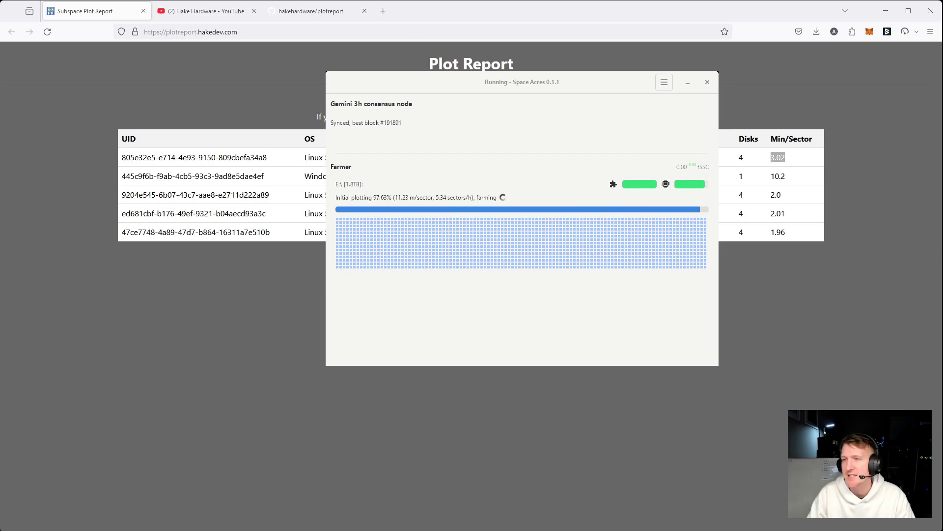
drag(522, 82, 421, 198)
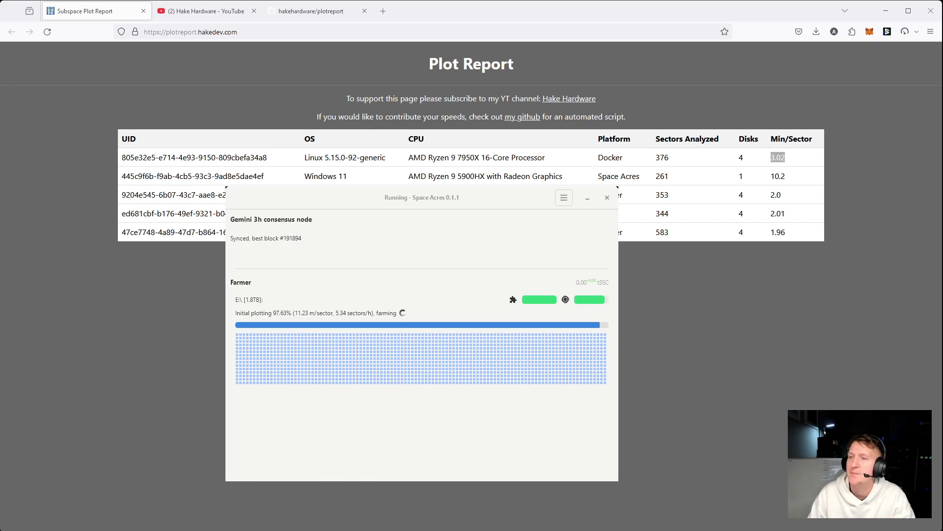
Lower the Space Acres window down and left until it sits beneath the Plot Report table
drag(393, 197, 344, 280)
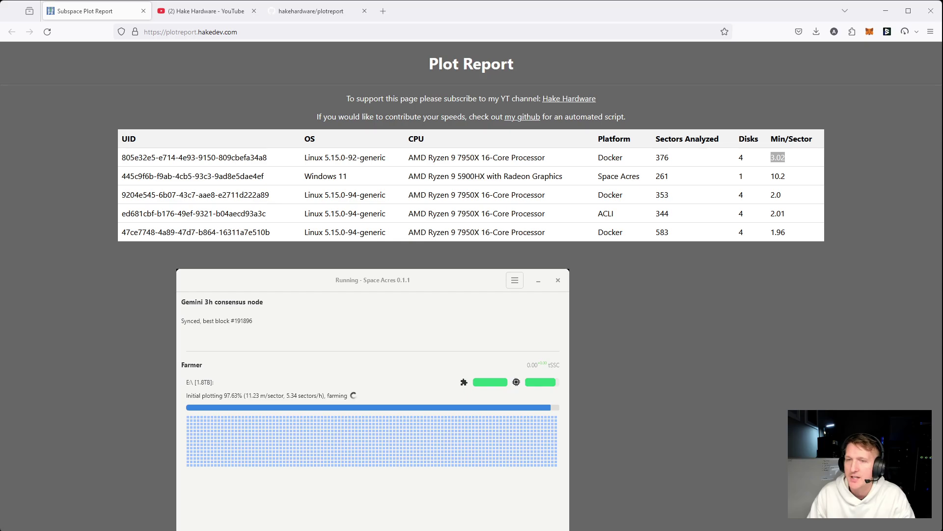
drag(373, 280, 297, 307)
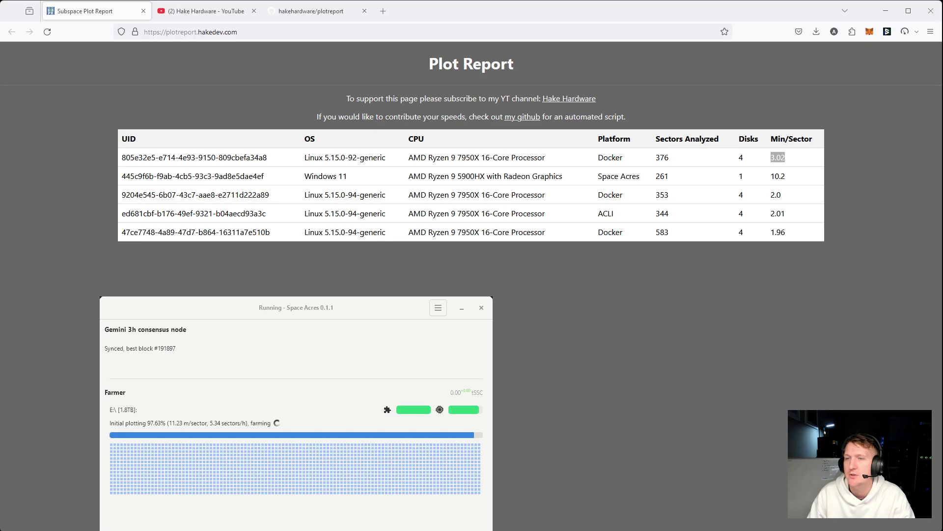